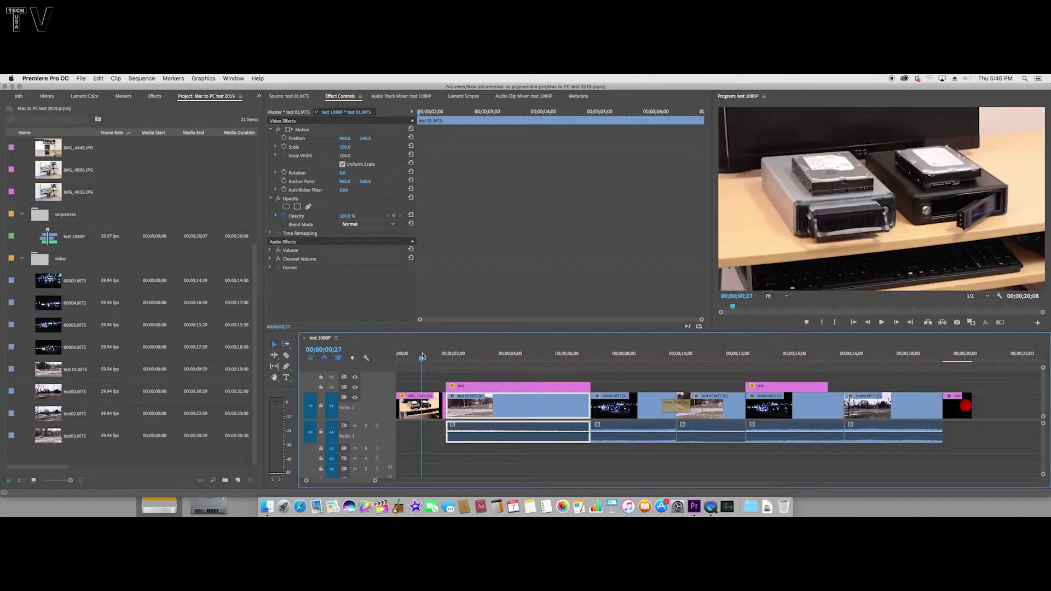
- Play the test 1080P sequence, stop on the test 01.MTS clip to select it, and show the Video Effects list
{"action": "key", "text": "space"}
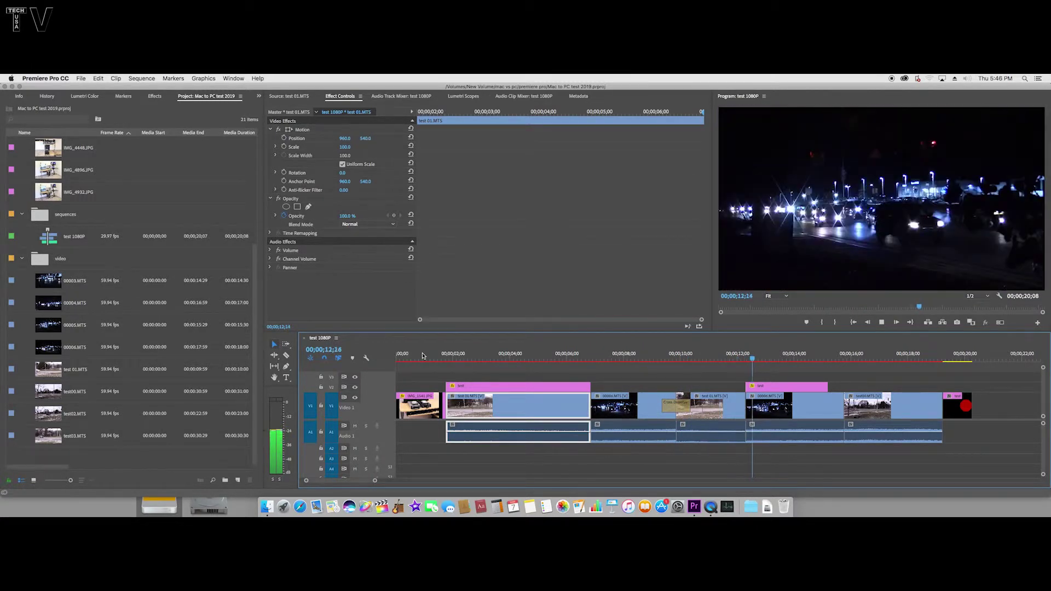
{"action": "left_click", "coordinate": [692, 402]}
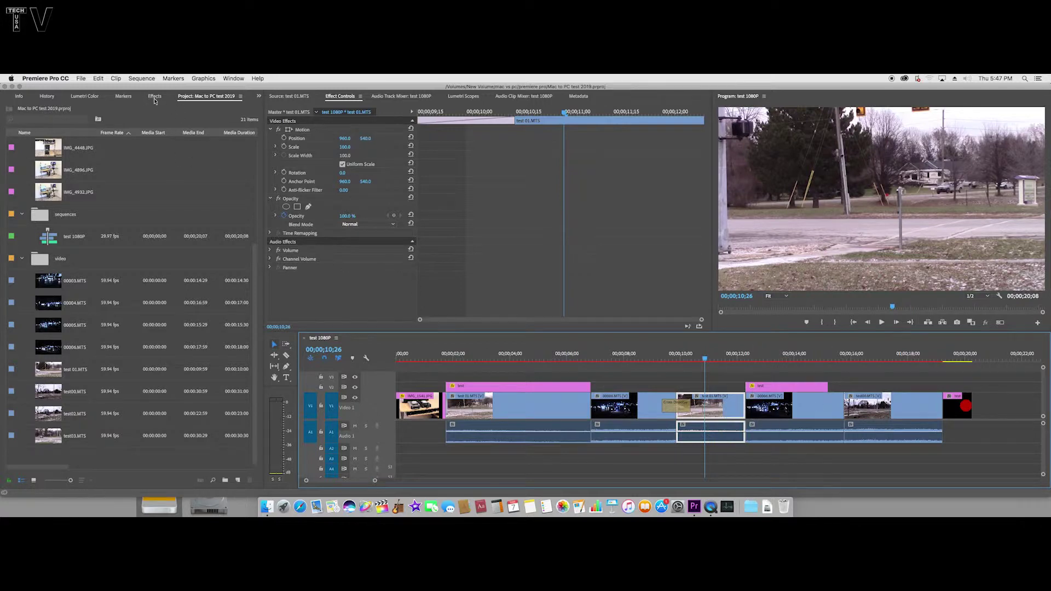
{"action": "left_click", "coordinate": [155, 98]}
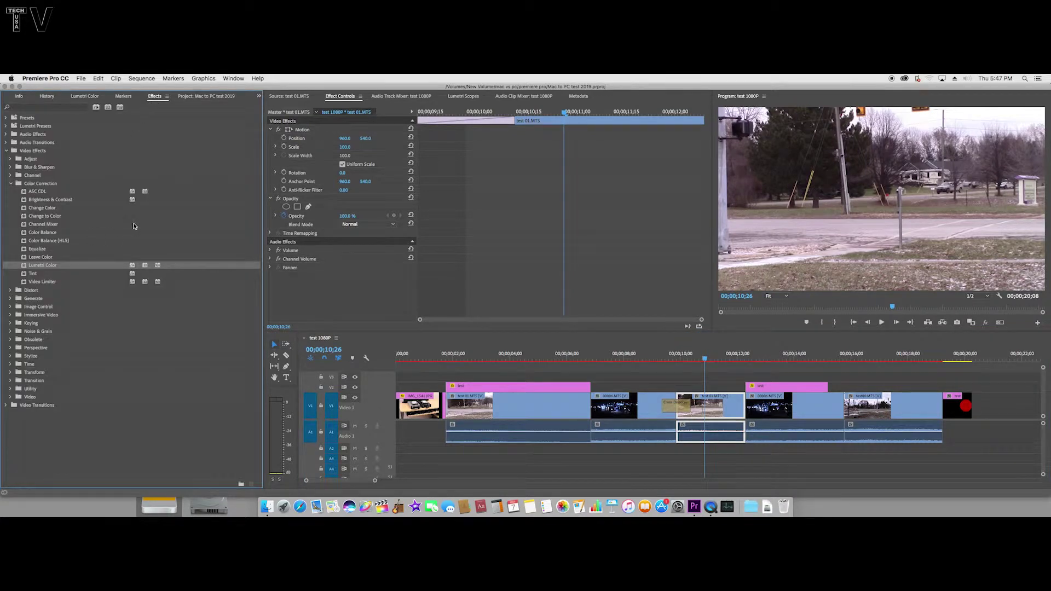
- Apply Lumetri Color to test 01.MTS with Temperature 24 and Tint 37, then scrub to the graded shot
{"action": "left_click_drag", "start_coordinate": [37, 266], "coordinate": [490, 227]}
{"action": "scroll", "coordinate": [489, 226], "scroll_direction": "down", "scroll_amount": 2}
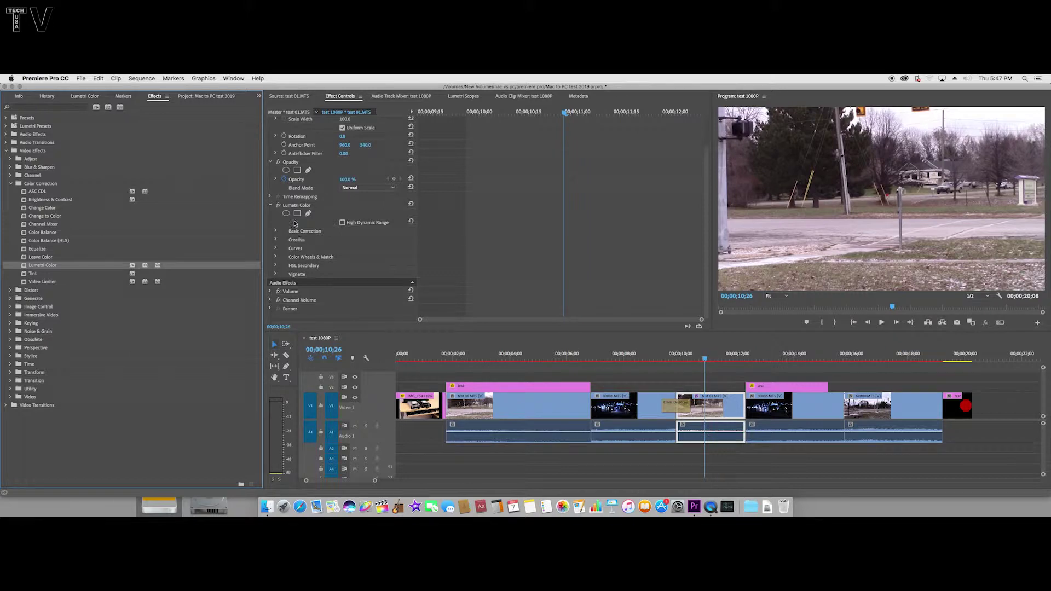
{"action": "left_click", "coordinate": [275, 231]}
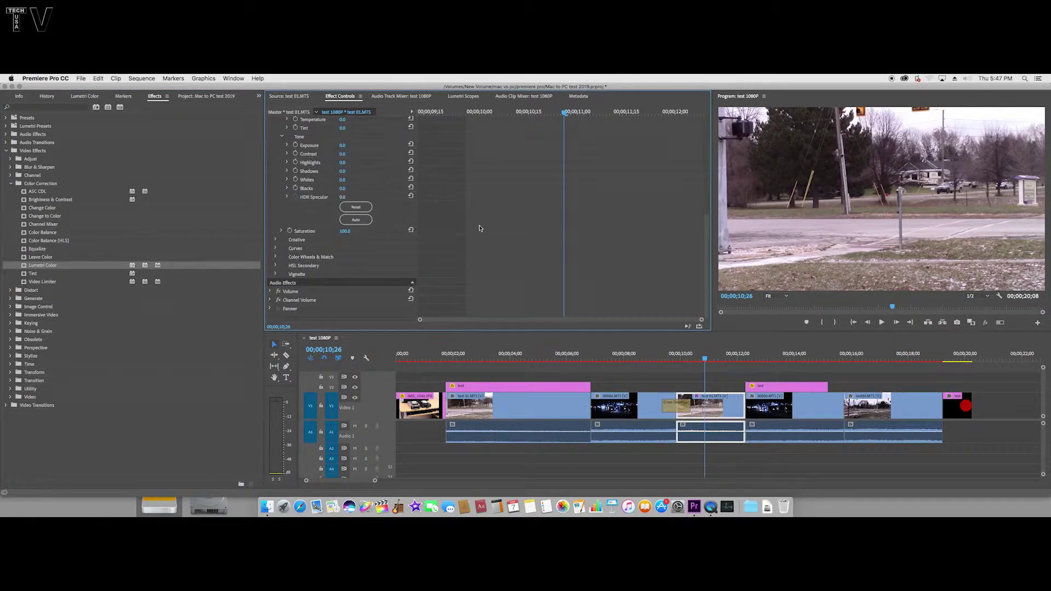
{"action": "scroll", "coordinate": [423, 194], "scroll_direction": "up", "scroll_amount": 1}
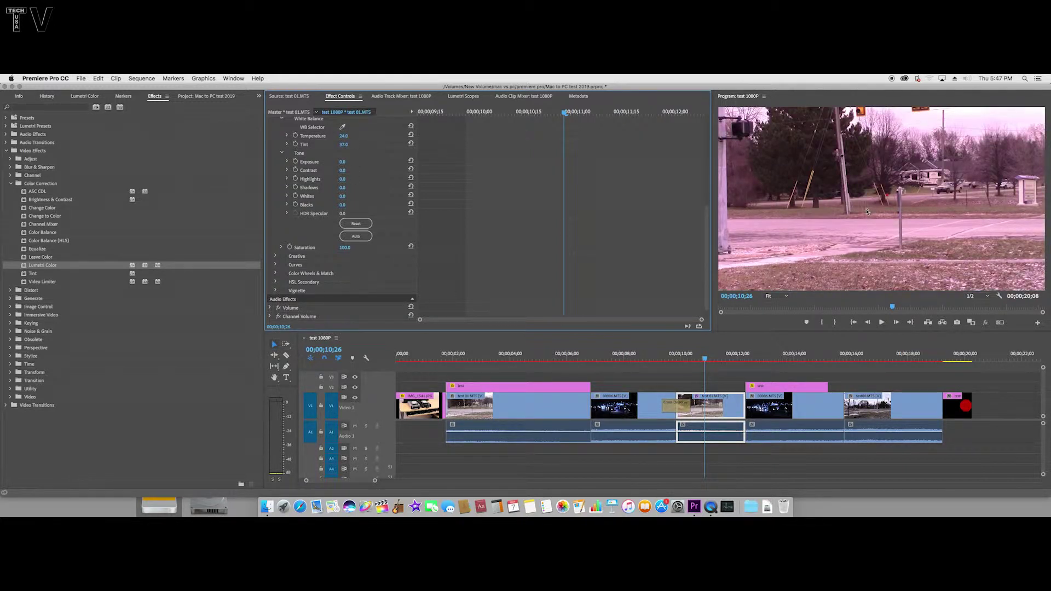
{"action": "left_click", "coordinate": [524, 353]}
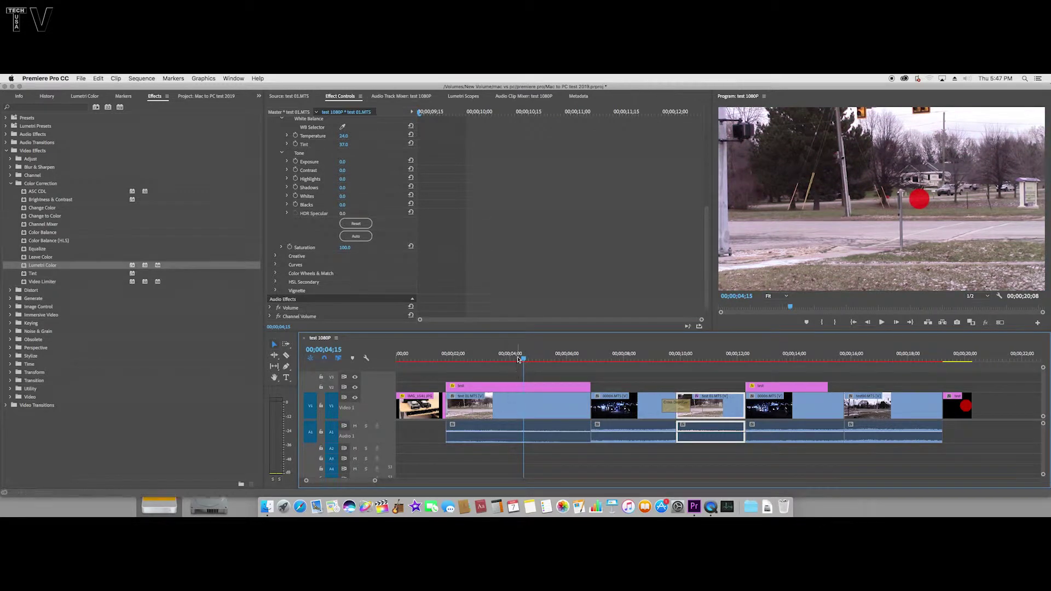
{"action": "left_click_drag", "start_coordinate": [523, 357], "coordinate": [697, 358]}
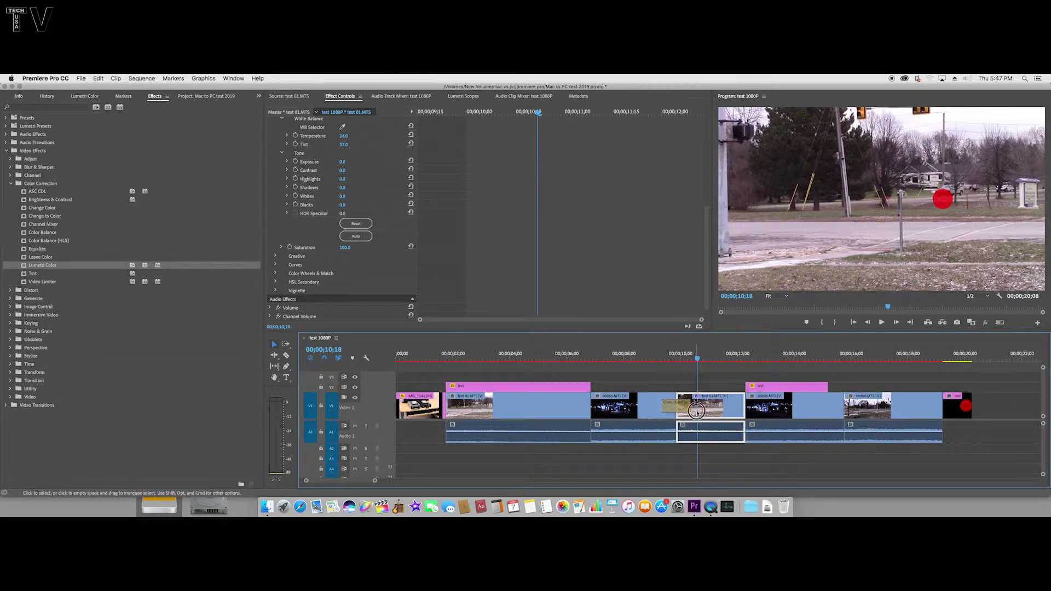
- Delete the Lumetri Color effect from the test 01.MTS sequence clip
{"action": "scroll", "coordinate": [455, 186], "scroll_direction": "up", "scroll_amount": 5}
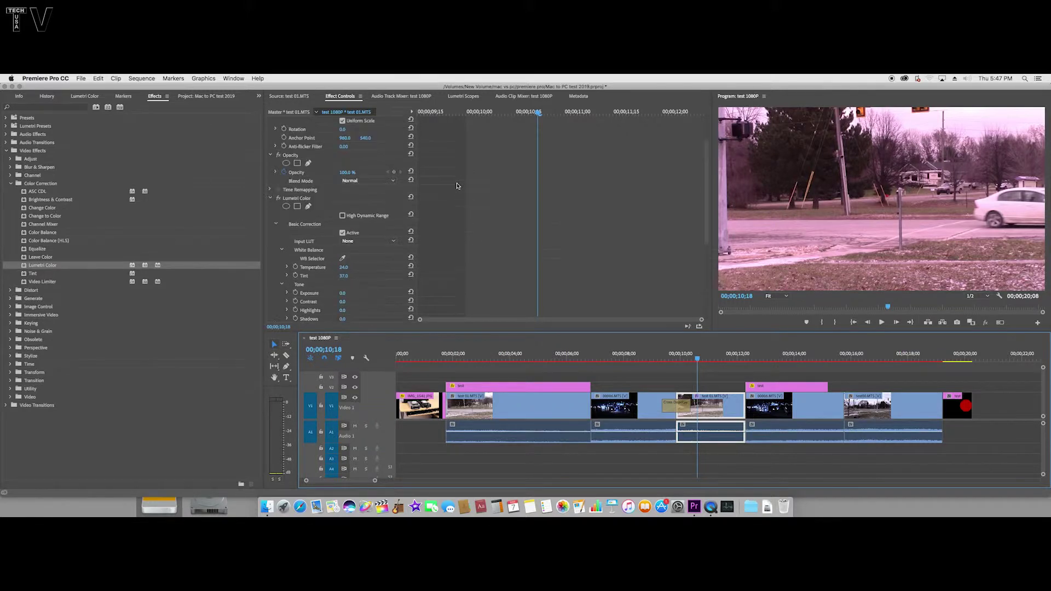
{"action": "left_click", "coordinate": [288, 204]}
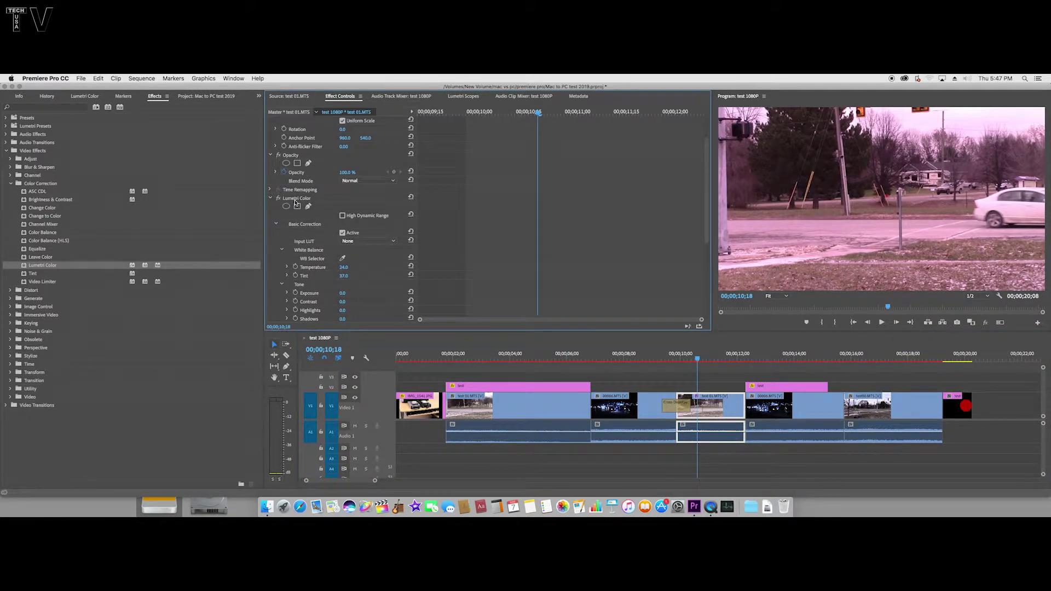
{"action": "left_click", "coordinate": [295, 200]}
{"action": "key", "text": "Delete"}
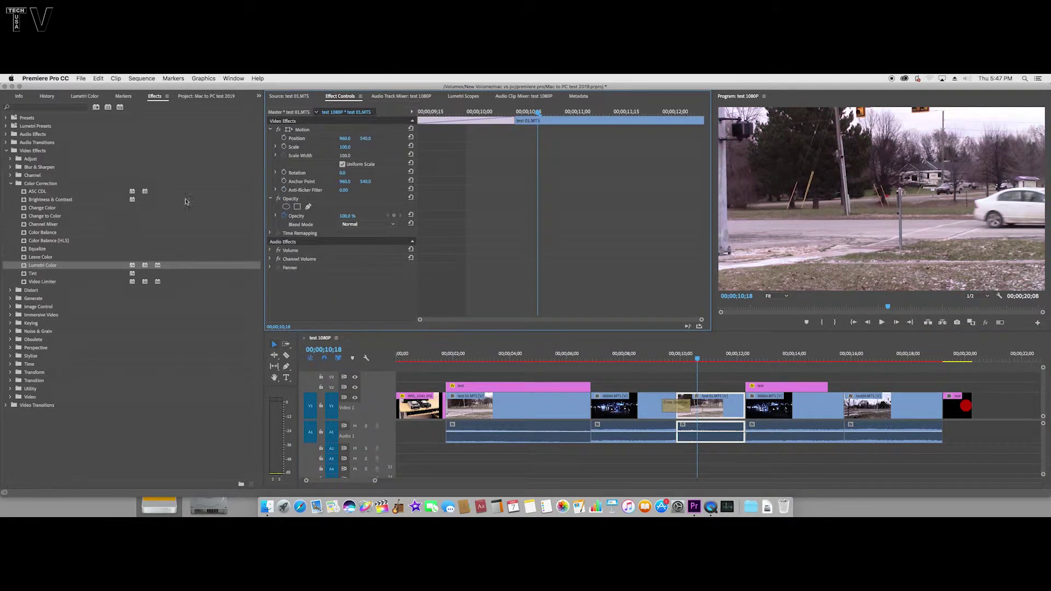
- Add Lumetri Color to the master clip: Temperature 31, Tint 37, Exposure 0.6, Contrast 21, Saturation 124
{"action": "left_click", "coordinate": [294, 113]}
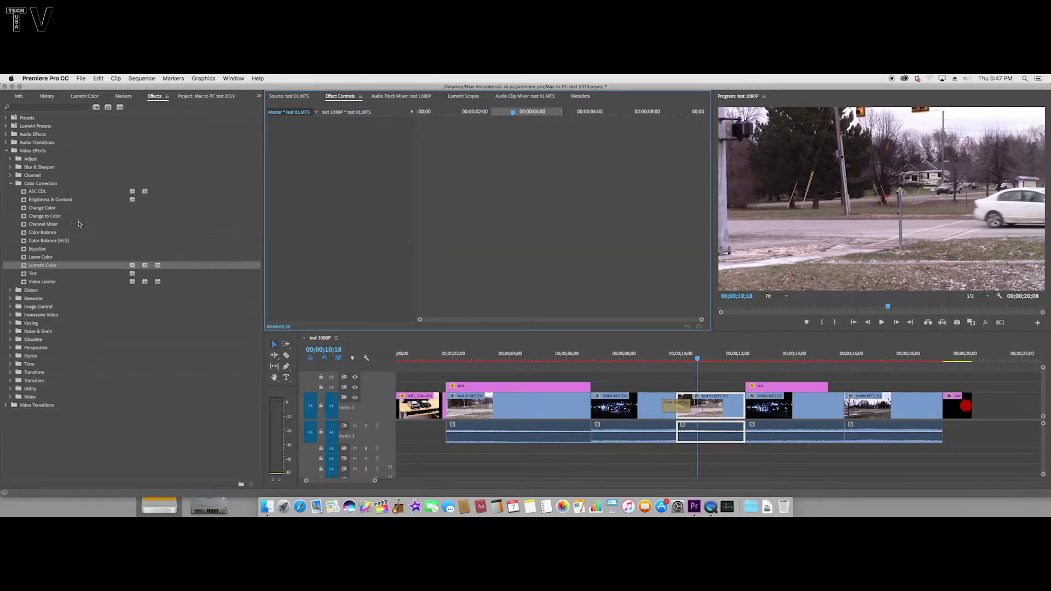
{"action": "left_click_drag", "start_coordinate": [27, 270], "coordinate": [440, 170]}
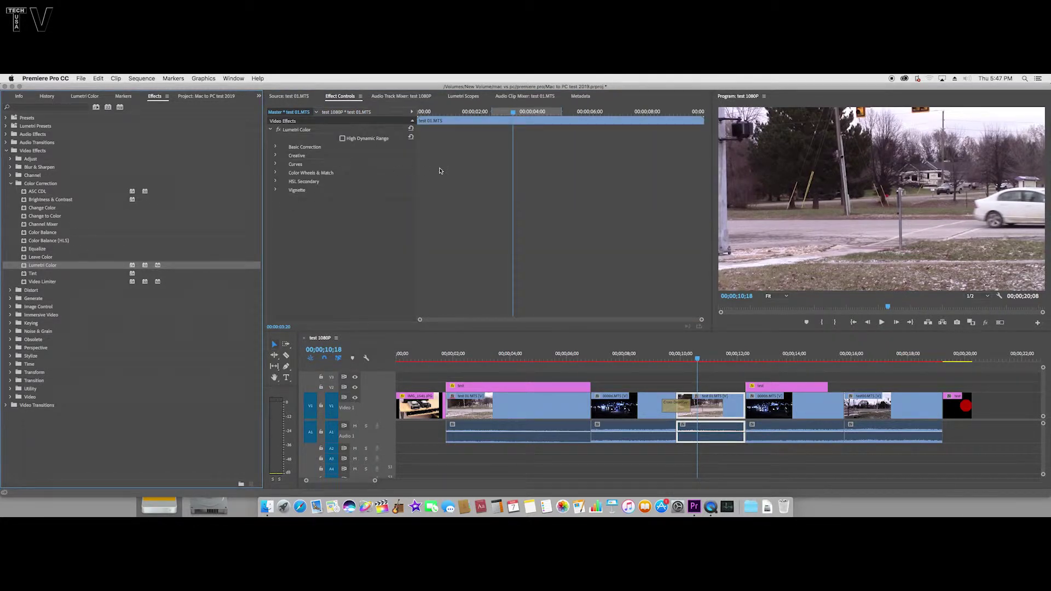
{"action": "left_click", "coordinate": [277, 147]}
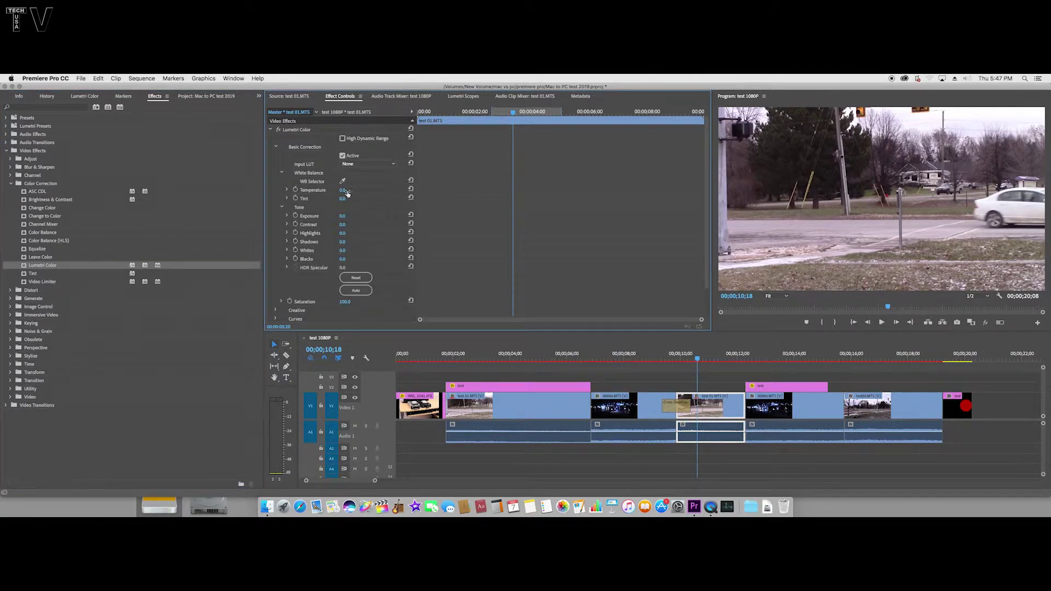
{"action": "left_click_drag", "start_coordinate": [343, 189], "coordinate": [359, 189]}
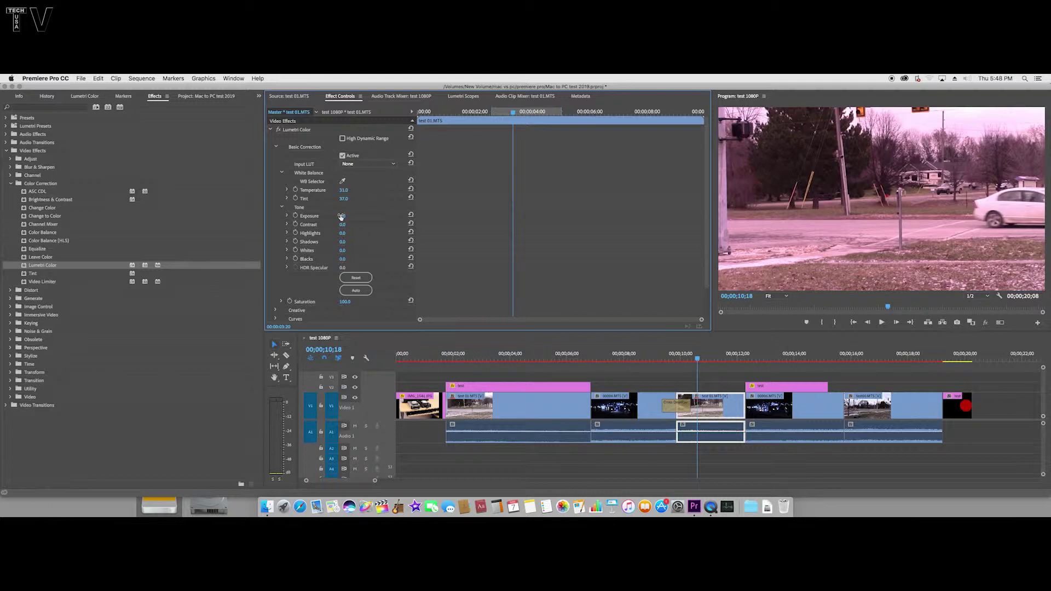
{"action": "left_click_drag", "start_coordinate": [343, 217], "coordinate": [430, 227]}
{"action": "scroll", "coordinate": [396, 236], "scroll_direction": "down", "scroll_amount": 2}
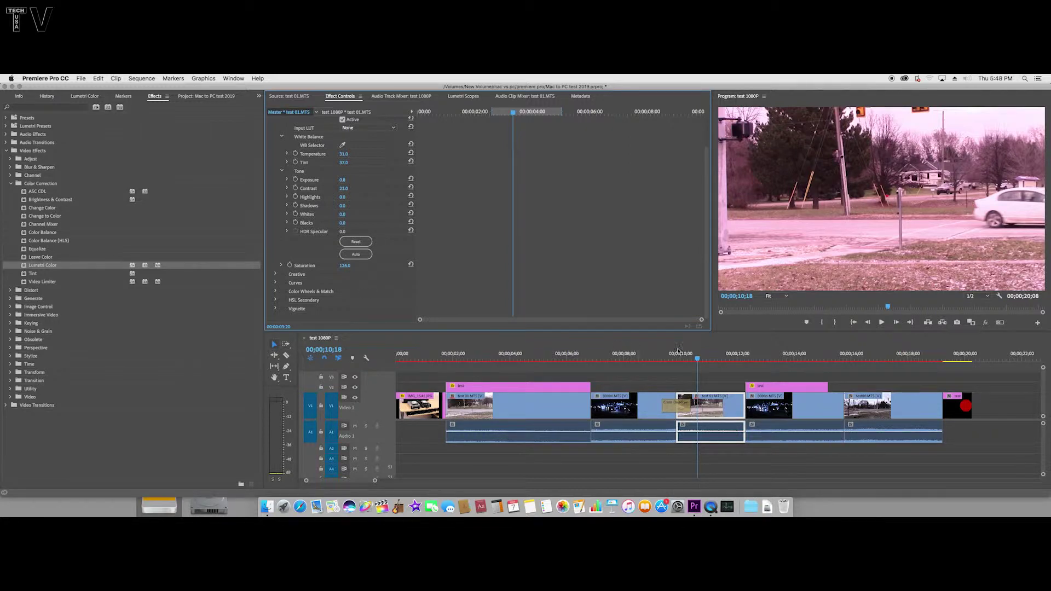
{"action": "left_click", "coordinate": [706, 359]}
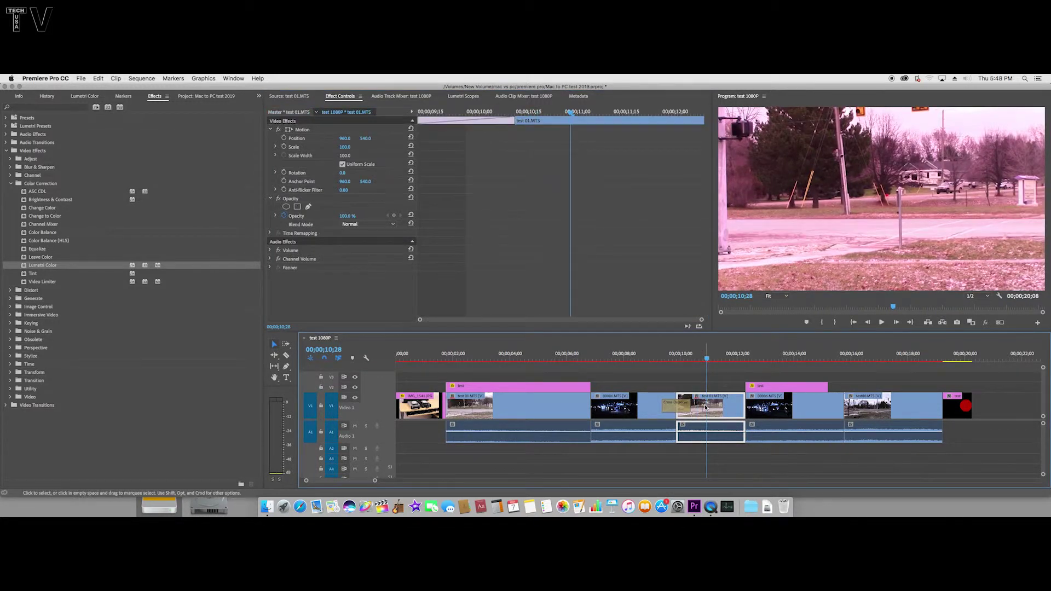
- Select the first test 01.MTS clip and compare its clip and Master Lumetri settings
{"action": "left_click", "coordinate": [536, 356]}
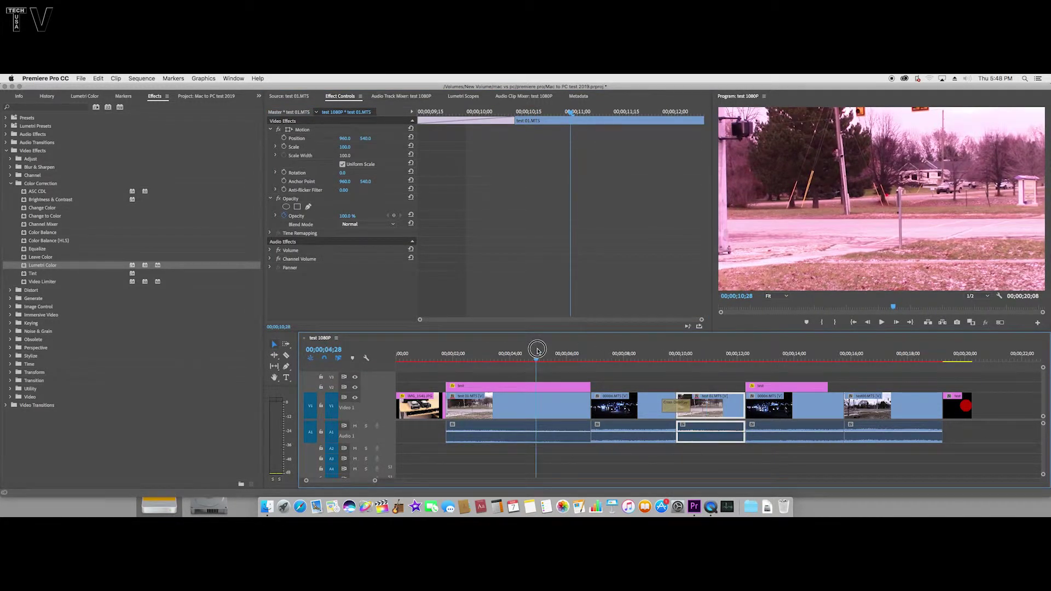
{"action": "left_click", "coordinate": [528, 408]}
{"action": "left_click_drag", "start_coordinate": [533, 356], "coordinate": [704, 353]}
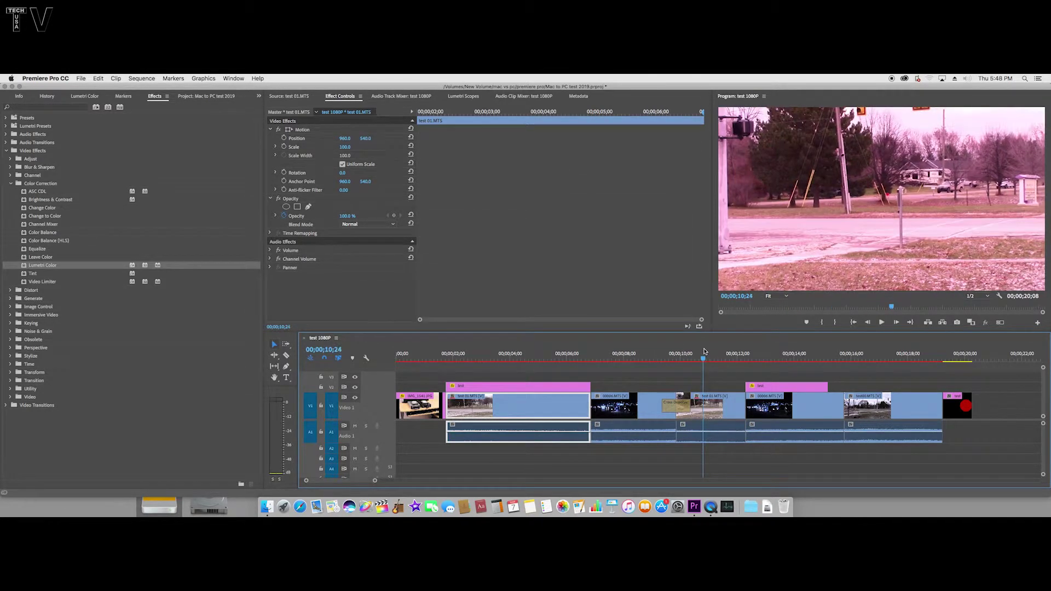
{"action": "left_click", "coordinate": [299, 112]}
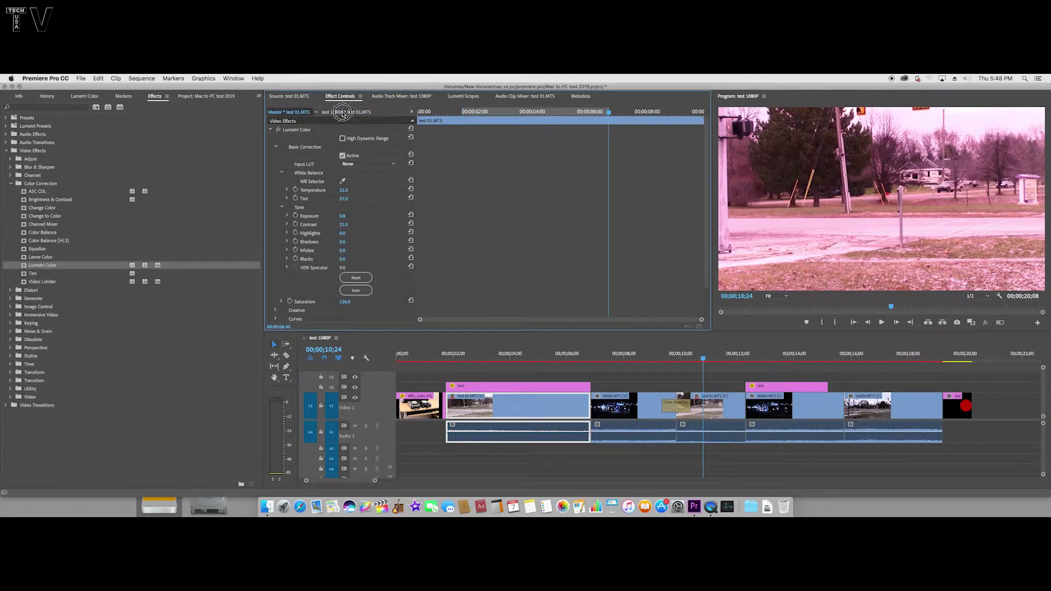
{"action": "left_click", "coordinate": [340, 112]}
{"action": "left_click", "coordinate": [298, 113]}
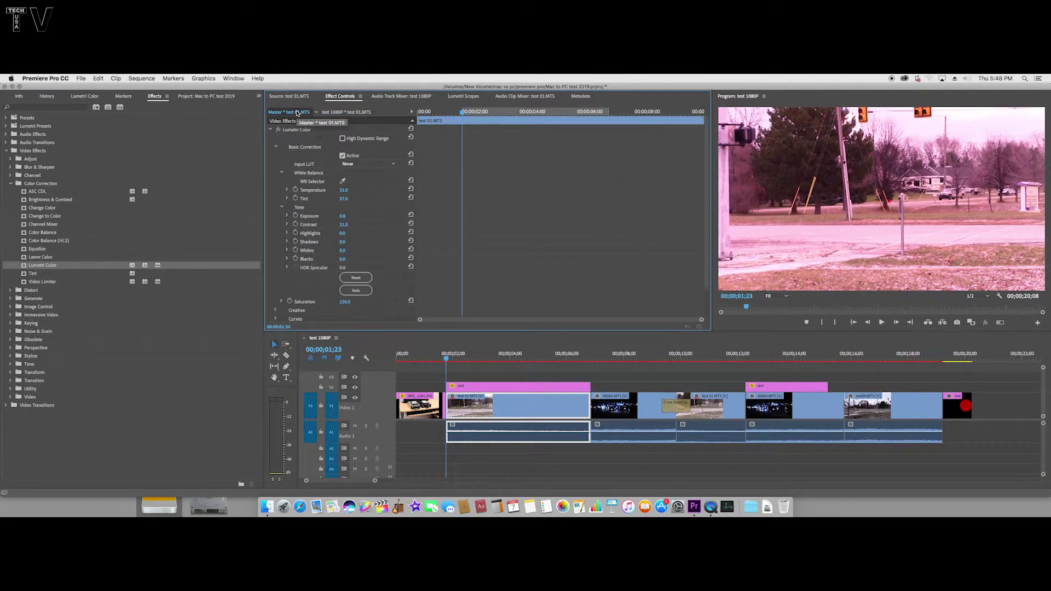
- Check test00.MTS and the later test 01.MTS for the master grade, then return to the project bin
{"action": "left_click_drag", "start_coordinate": [515, 364], "coordinate": [710, 370]}
{"action": "left_click", "coordinate": [863, 359]}
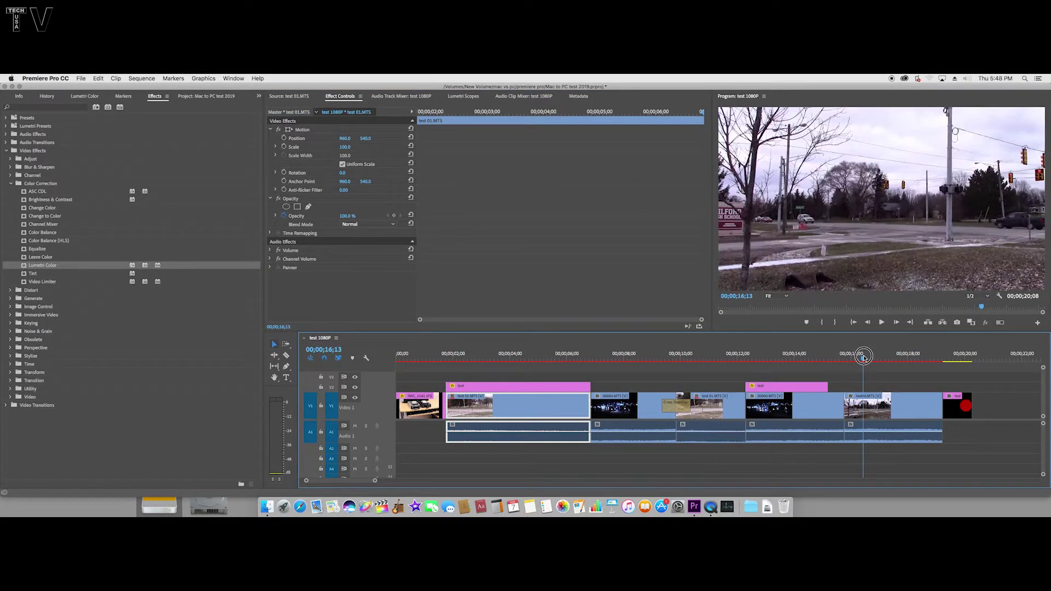
{"action": "left_click", "coordinate": [877, 414]}
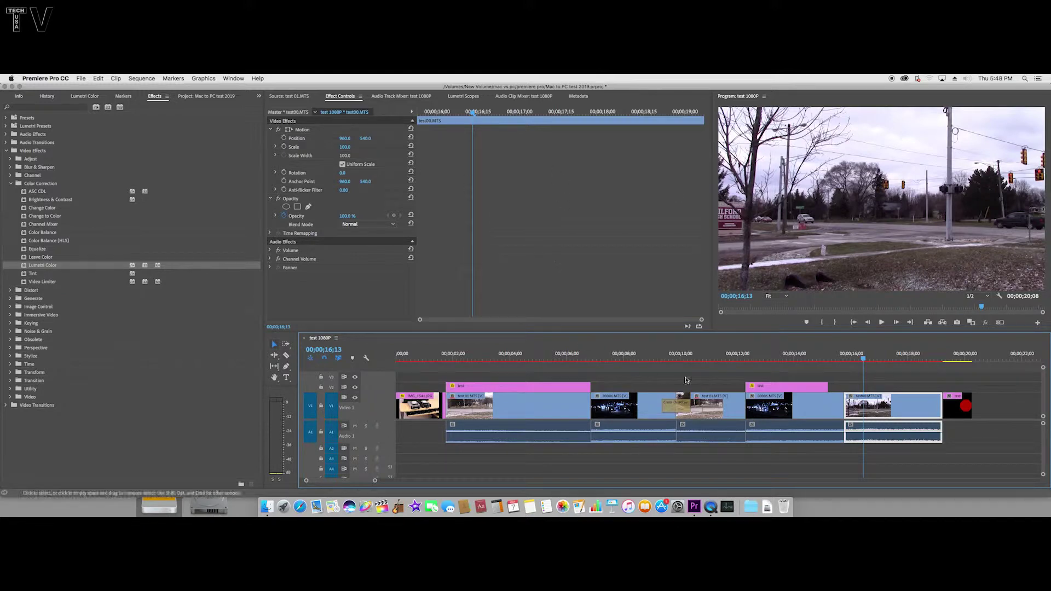
{"action": "left_click", "coordinate": [714, 359]}
{"action": "left_click", "coordinate": [707, 396]}
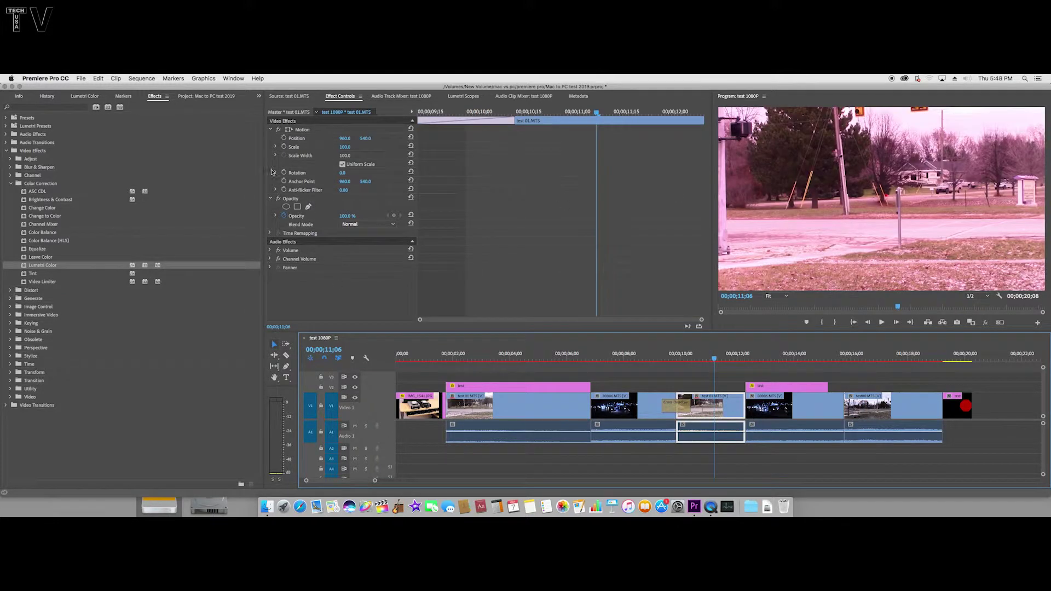
{"action": "left_click", "coordinate": [284, 112]}
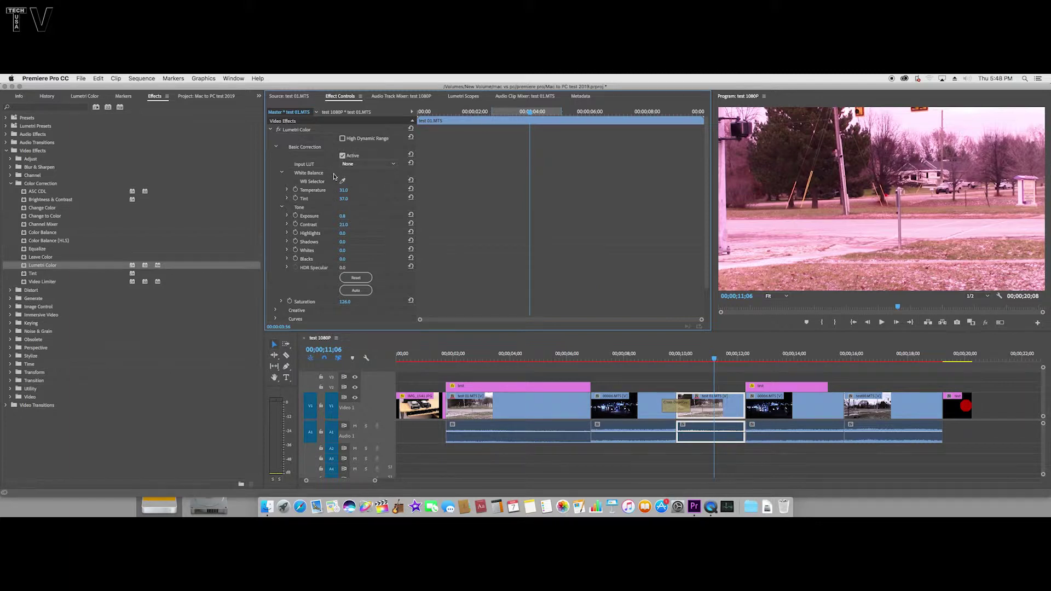
{"action": "left_click", "coordinate": [205, 97]}
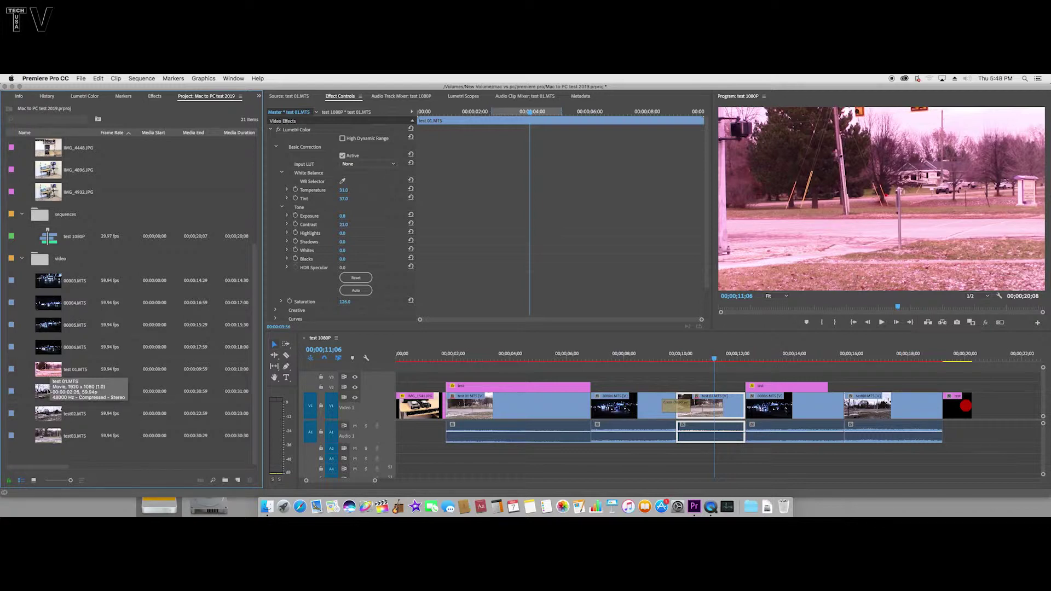
- Select the test00, test02 and test03 clips in the bin, then move the playhead to about 16 seconds
{"action": "left_click", "coordinate": [295, 132]}
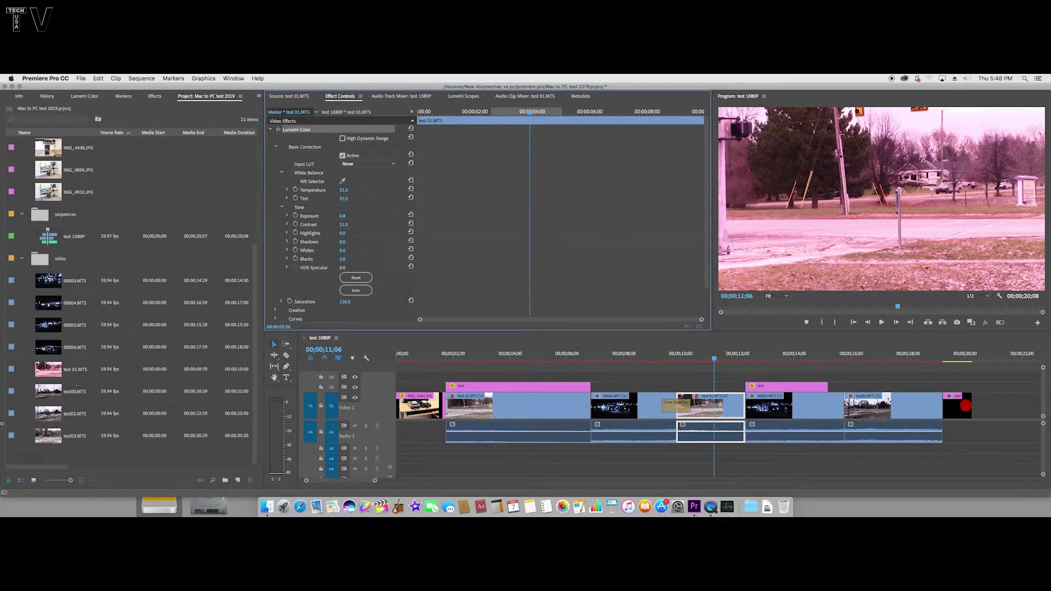
{"action": "left_click", "coordinate": [49, 396]}
{"action": "left_click", "coordinate": [56, 436]}
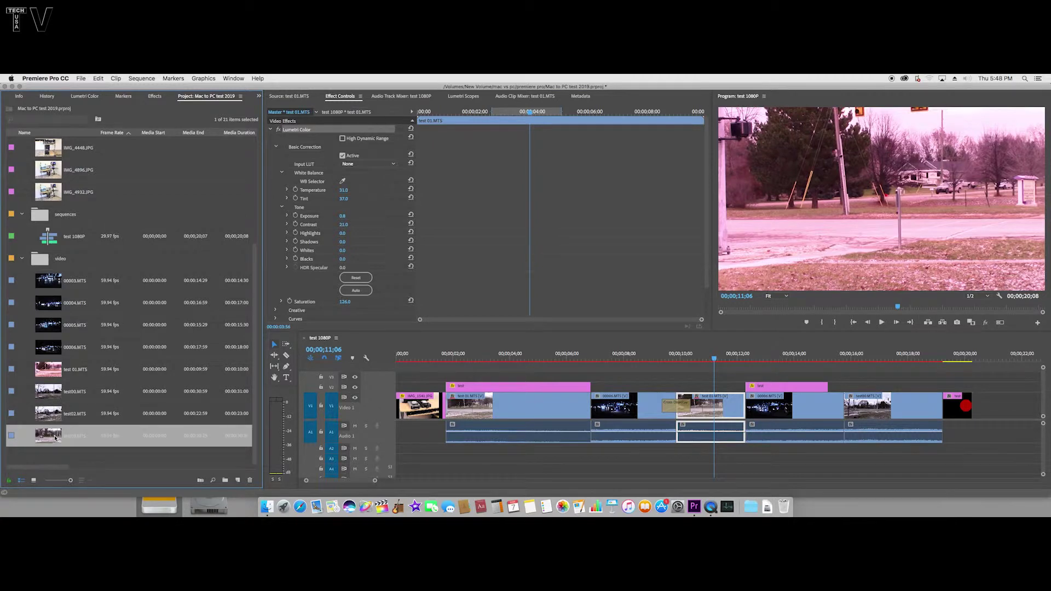
{"action": "left_click", "coordinate": [55, 389], "text": "shift"}
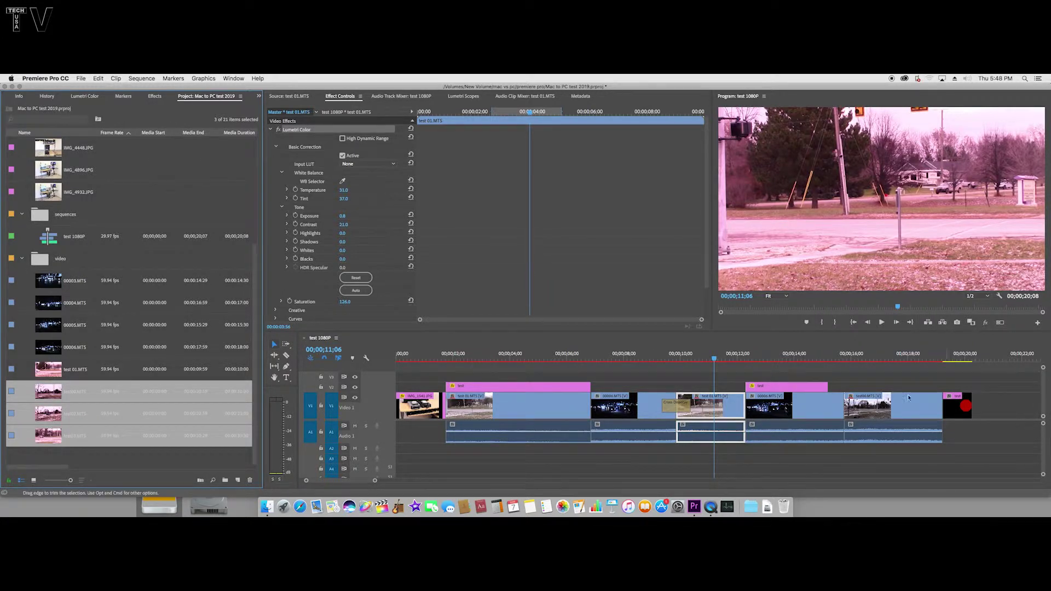
{"action": "left_click", "coordinate": [885, 357]}
{"action": "mouse_move", "coordinate": [885, 356]}
{"action": "left_mouse_down"}
{"action": "mouse_move", "coordinate": [905, 361]}
{"action": "mouse_move", "coordinate": [831, 364]}
{"action": "mouse_move", "coordinate": [891, 363]}
{"action": "left_mouse_up"}
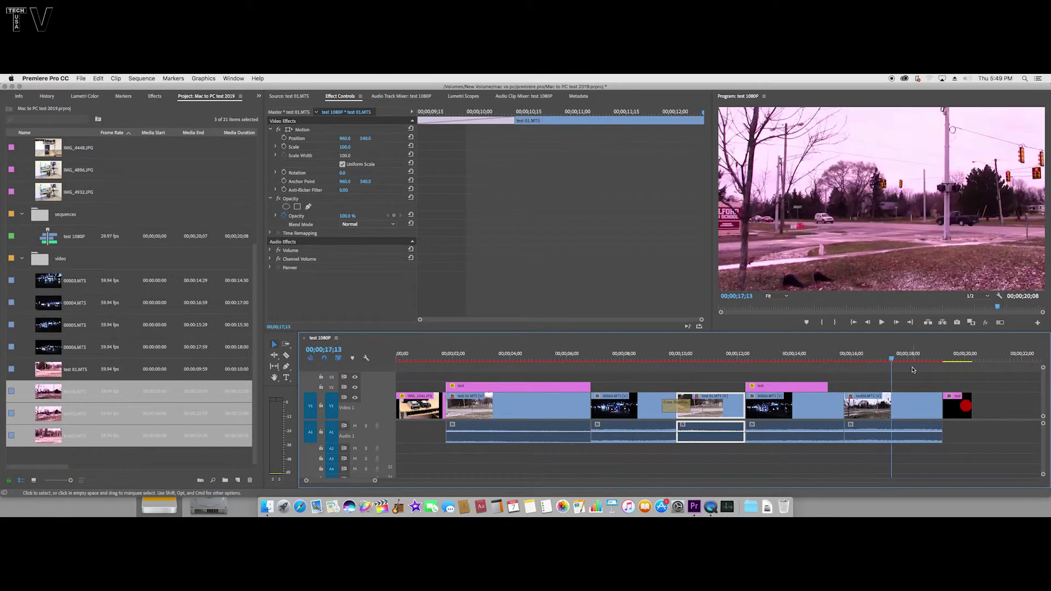
- Preview the footage with Global FX Mute, then play the sequence from about 8 seconds
{"action": "left_click", "coordinate": [986, 323]}
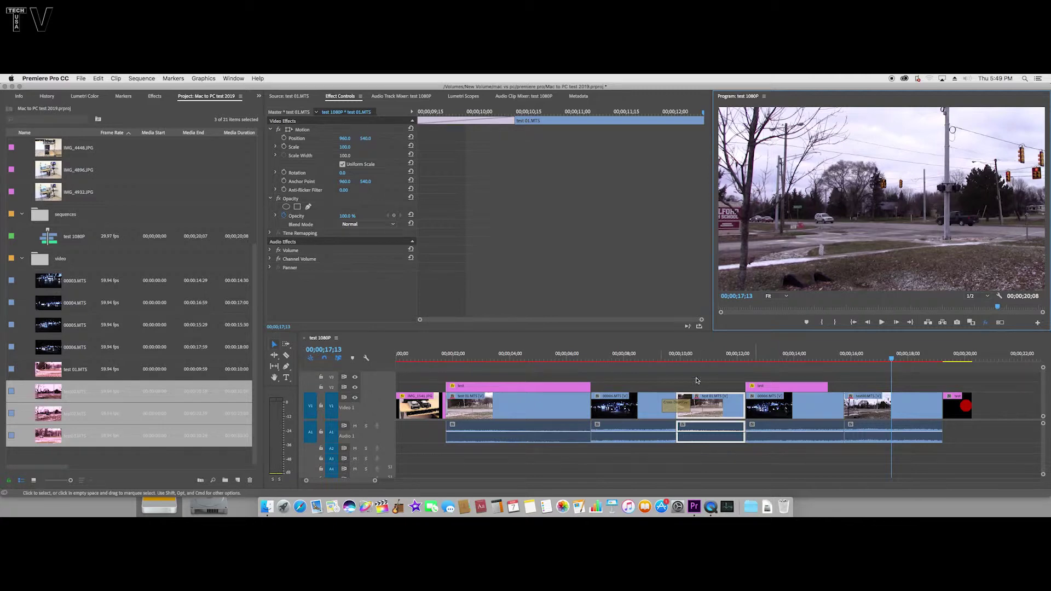
{"action": "mouse_move", "coordinate": [627, 356]}
{"action": "left_mouse_down"}
{"action": "mouse_move", "coordinate": [690, 349]}
{"action": "mouse_move", "coordinate": [565, 349]}
{"action": "mouse_move", "coordinate": [623, 348]}
{"action": "left_mouse_up"}
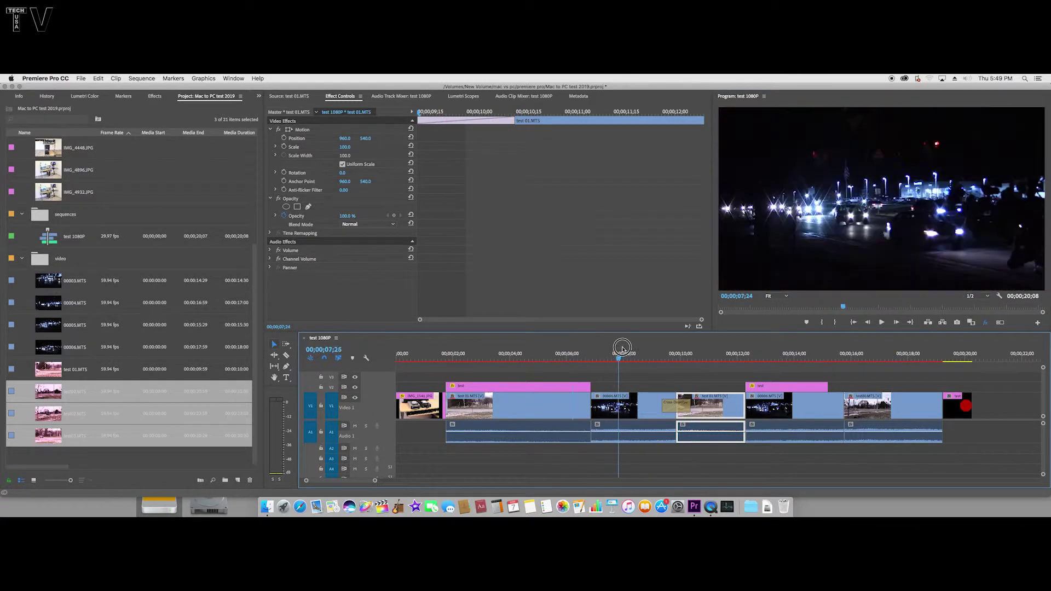
{"action": "left_click", "coordinate": [881, 323]}
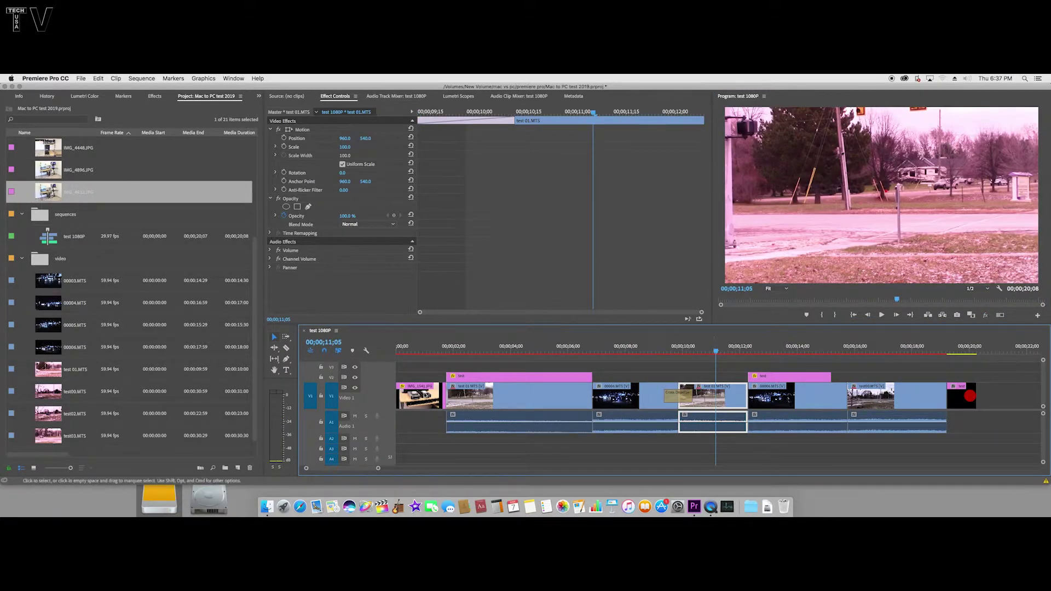
- Replace the opening IMG_1541.JPG still on the timeline with IMG_4932 from the bin
{"action": "left_click", "coordinate": [419, 355]}
{"action": "left_click", "coordinate": [418, 353]}
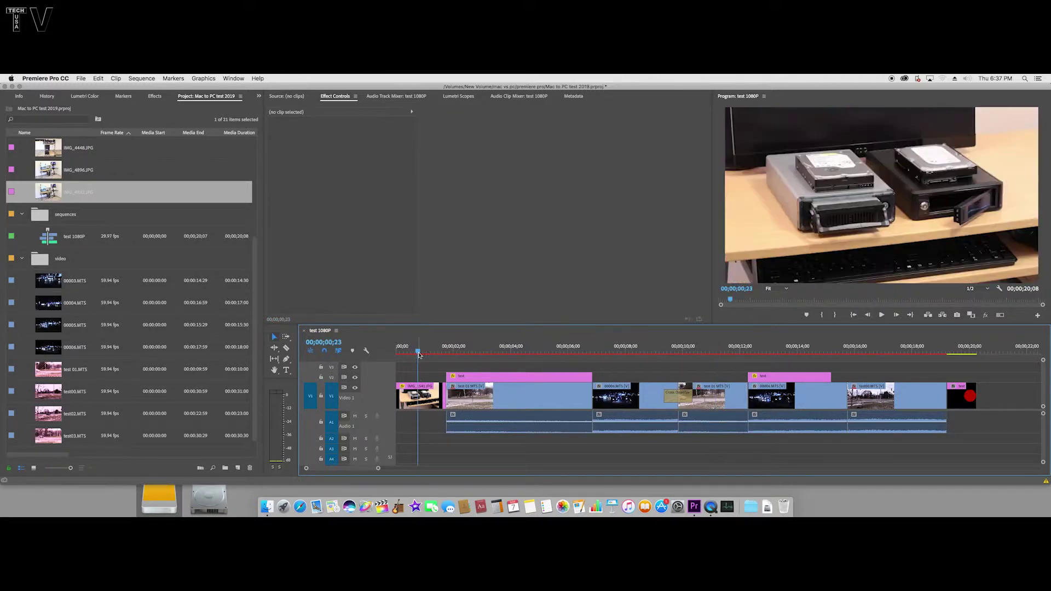
{"action": "left_click", "coordinate": [421, 406]}
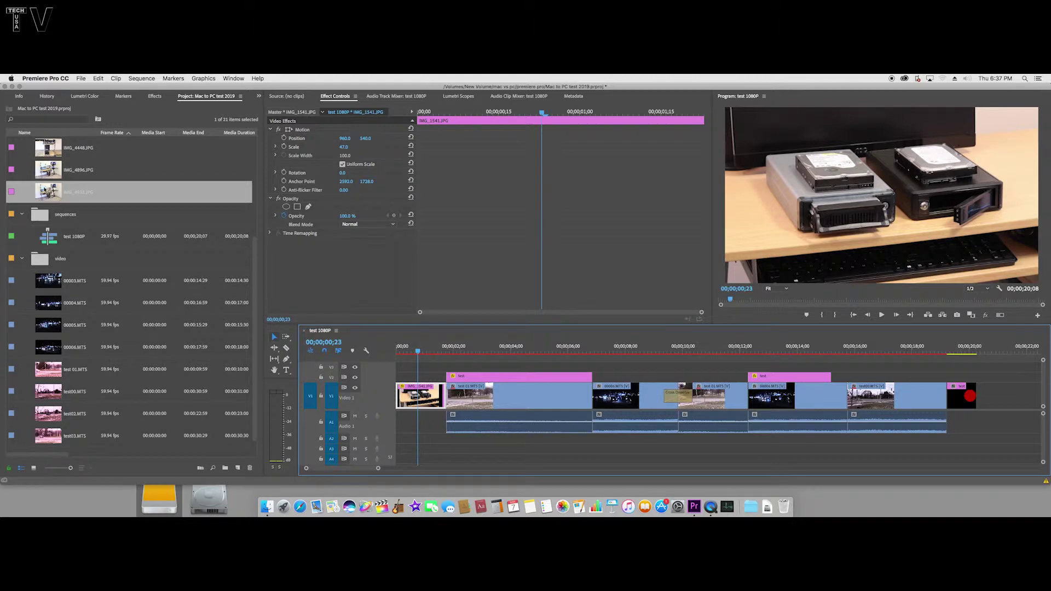
{"action": "right_click", "coordinate": [417, 400]}
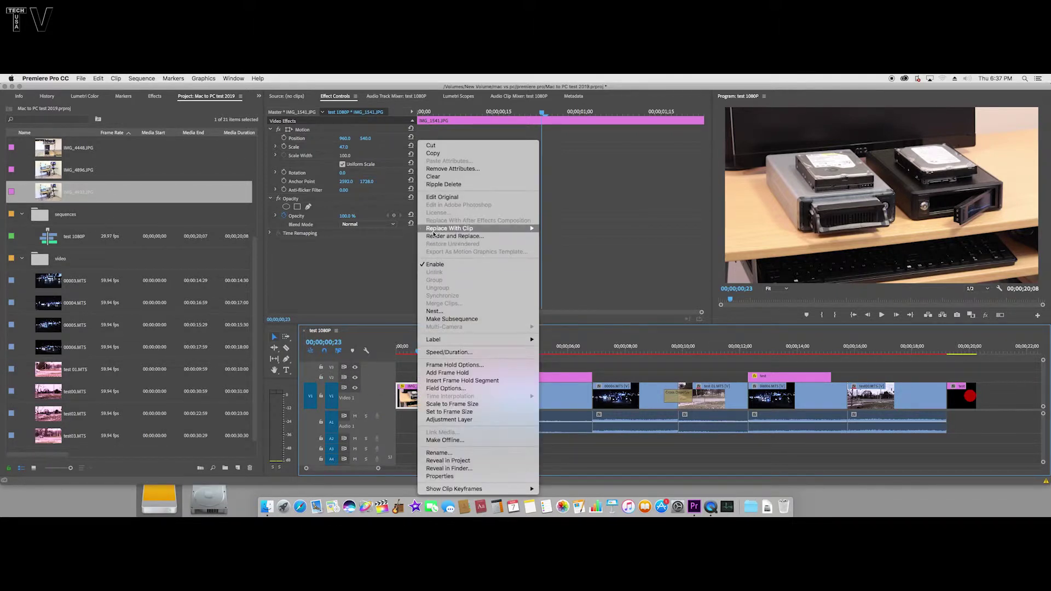
{"action": "mouse_move", "coordinate": [434, 231]}
{"action": "left_click", "coordinate": [593, 245]}
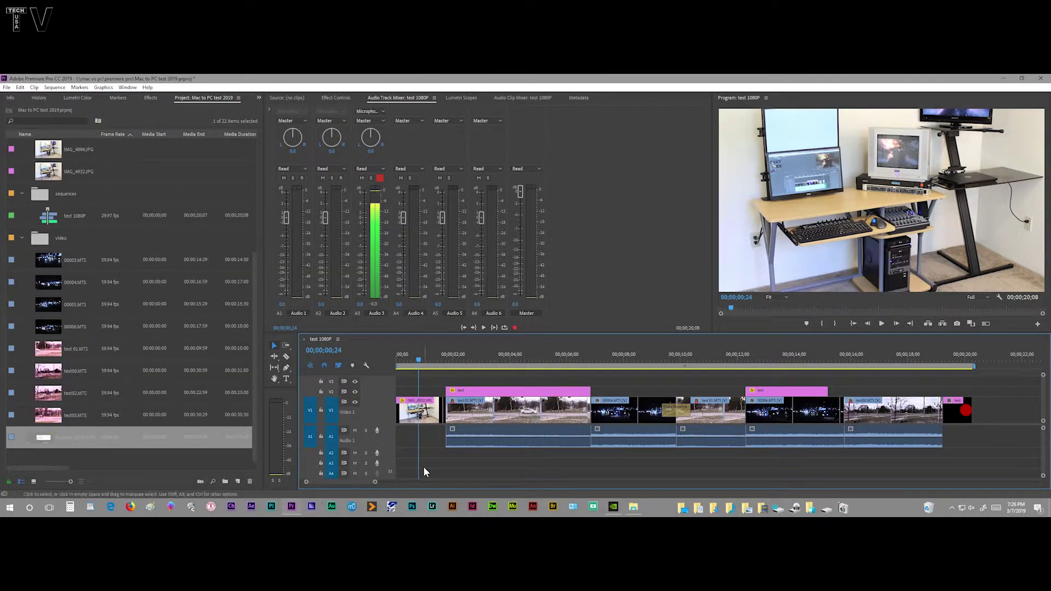
- Play the reopened test 1080P sequence on the Windows PC from near its start
{"action": "left_click", "coordinate": [425, 365]}
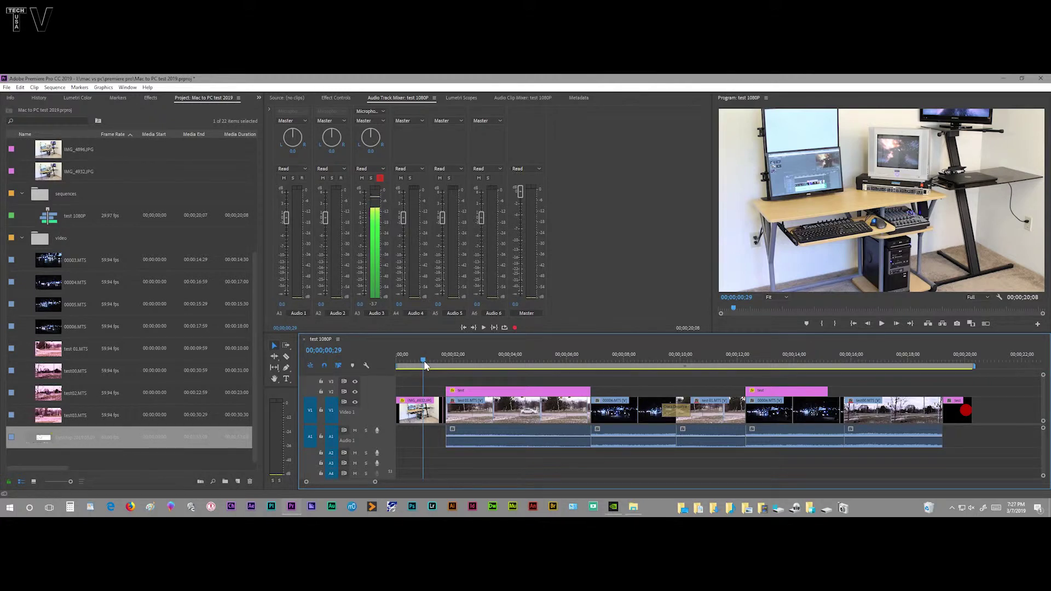
{"action": "key", "text": "space"}
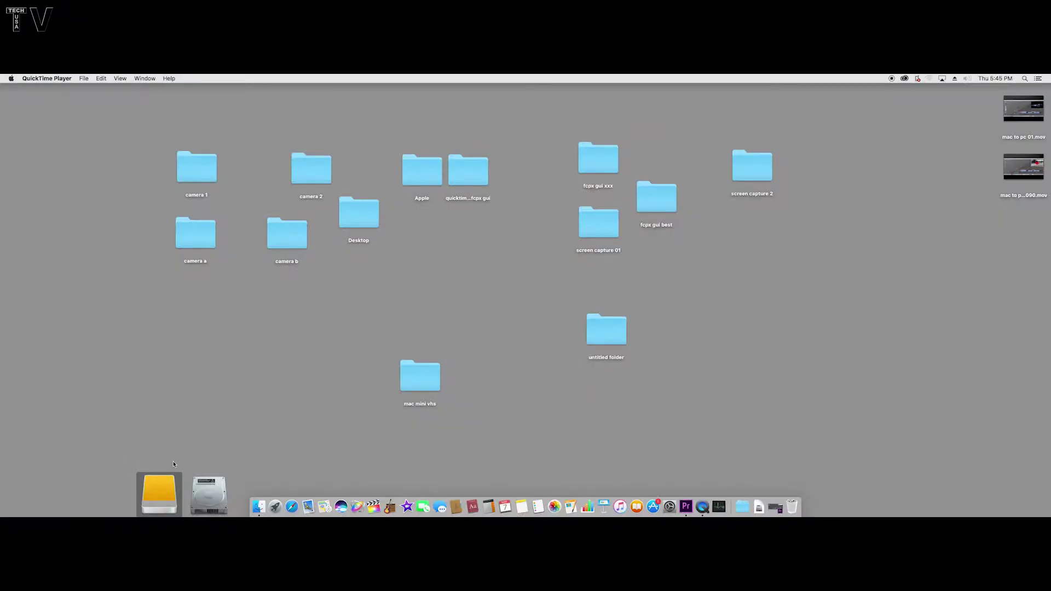
- Open the New Volume drive, collapse mac vs pc, and use Get Info to confirm its exFAT format
{"action": "double_click", "coordinate": [159, 495]}
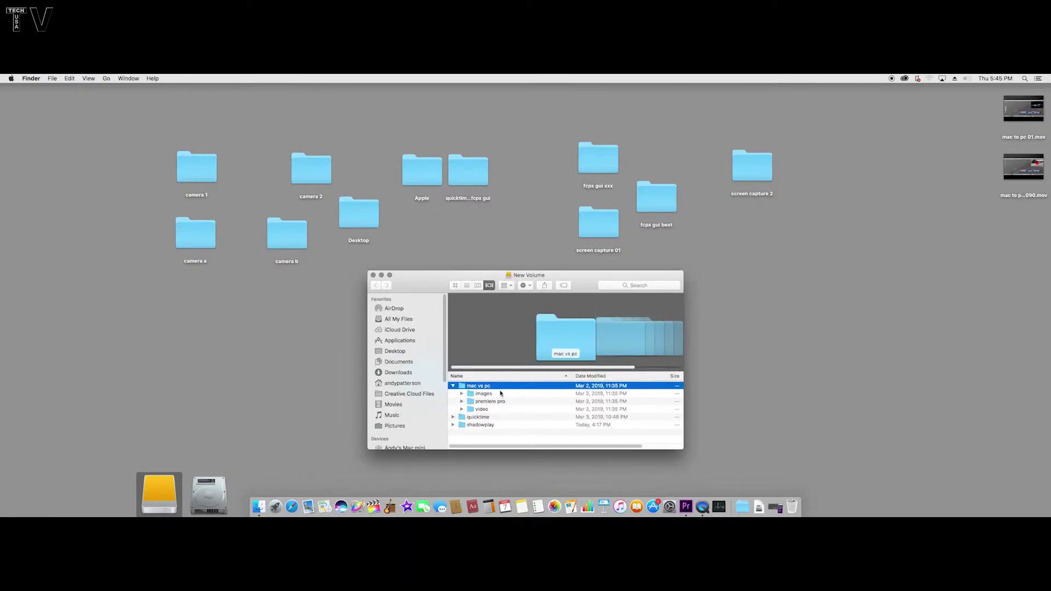
{"action": "left_click", "coordinate": [453, 386]}
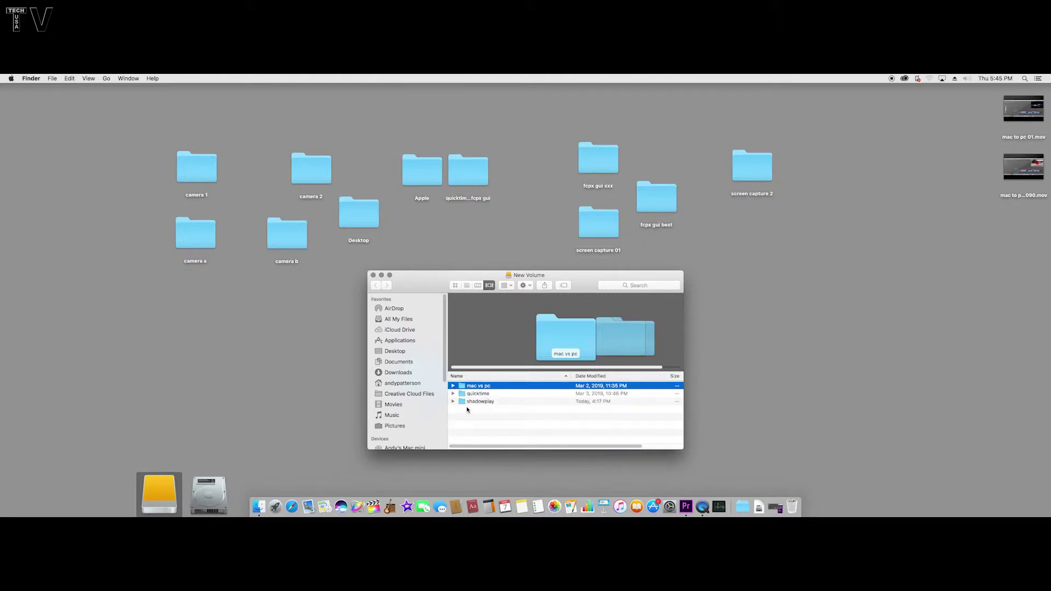
{"action": "right_click", "coordinate": [158, 476]}
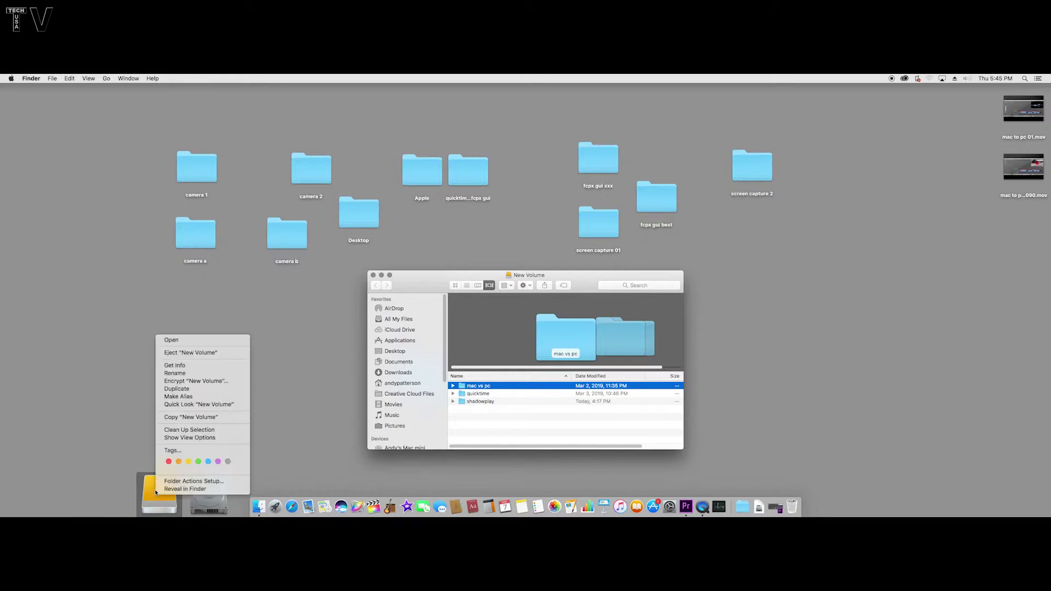
{"action": "left_click", "coordinate": [165, 365]}
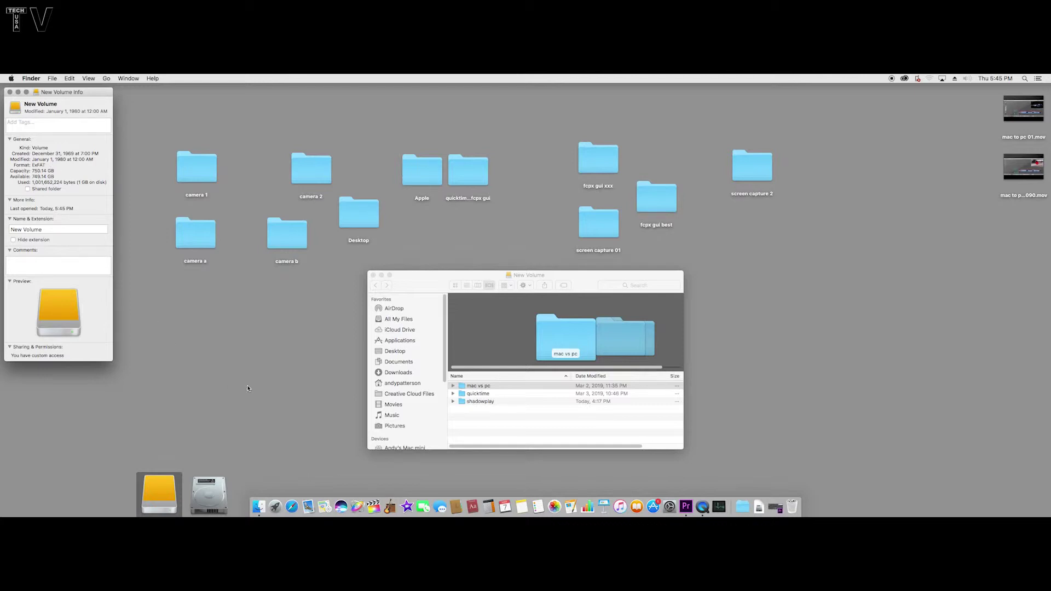
- Launch Disk Utility from Launchpad's Other group and select the external SAMSUNG disk
{"action": "left_click", "coordinate": [276, 508]}
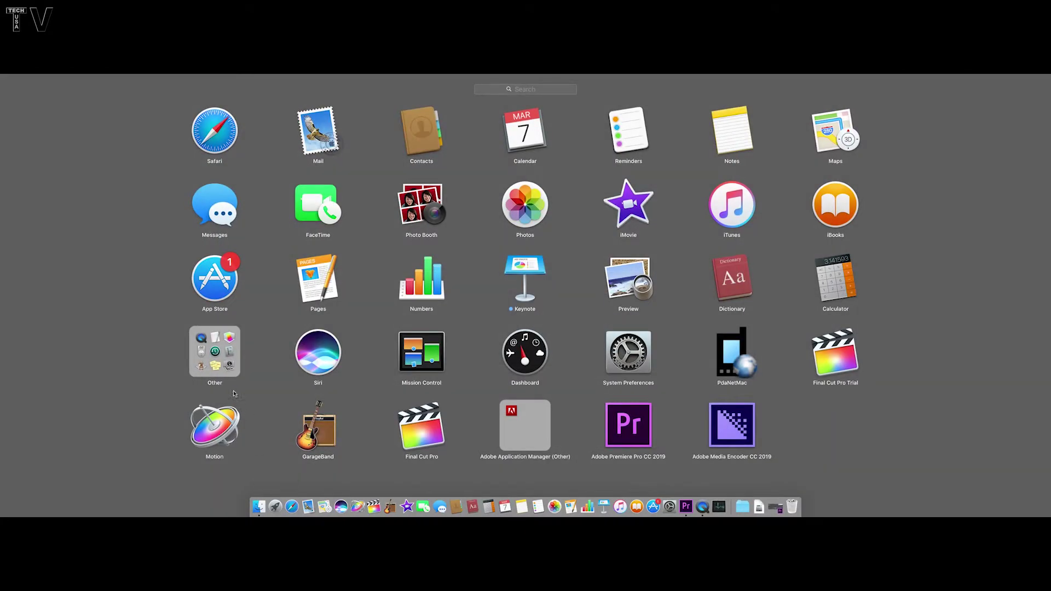
{"action": "left_click", "coordinate": [221, 365]}
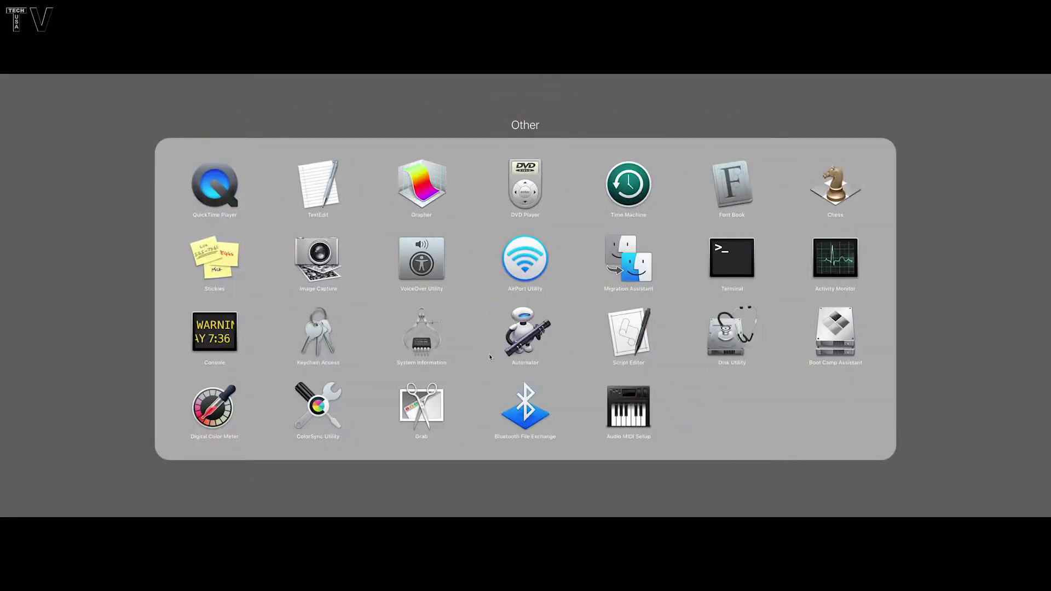
{"action": "left_click", "coordinate": [740, 347]}
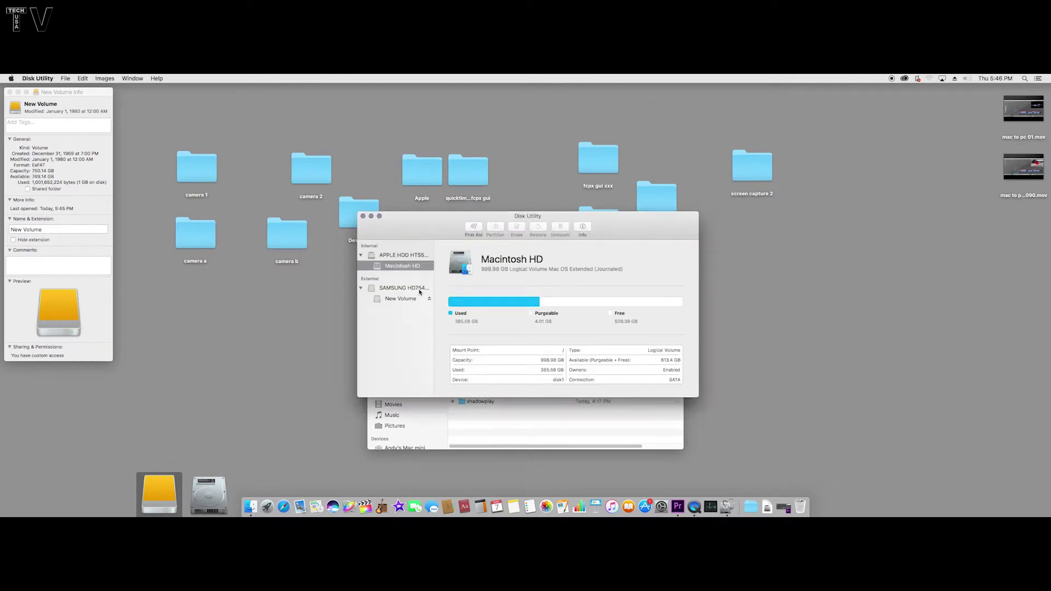
{"action": "left_click", "coordinate": [405, 288]}
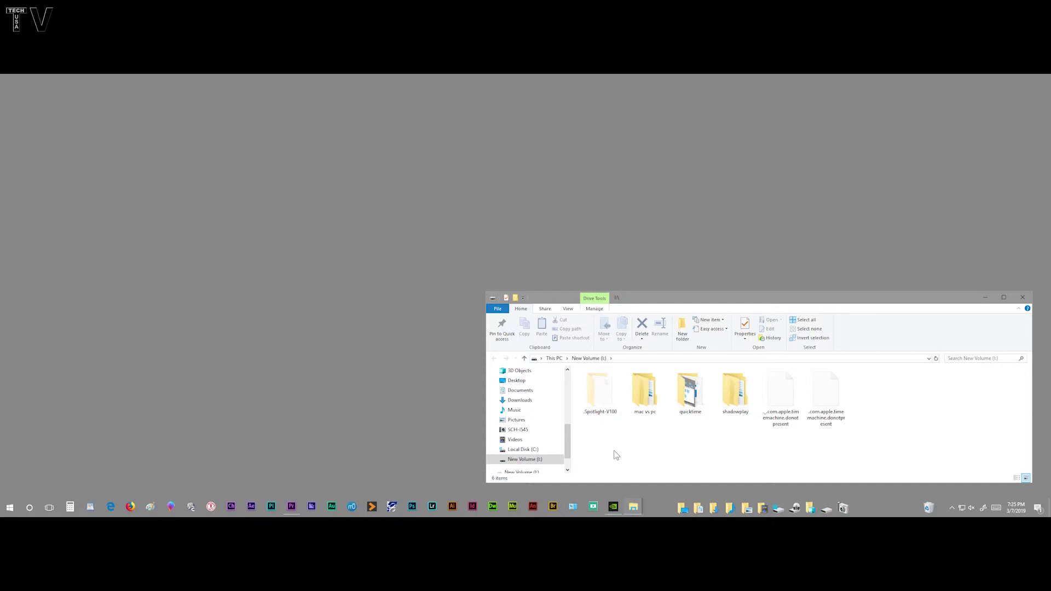
- Browse New Volume's mac vs pc > premiere pro folder to locate the Mac to PC test 2019 project, then close File Explorer
{"action": "double_click", "coordinate": [652, 396]}
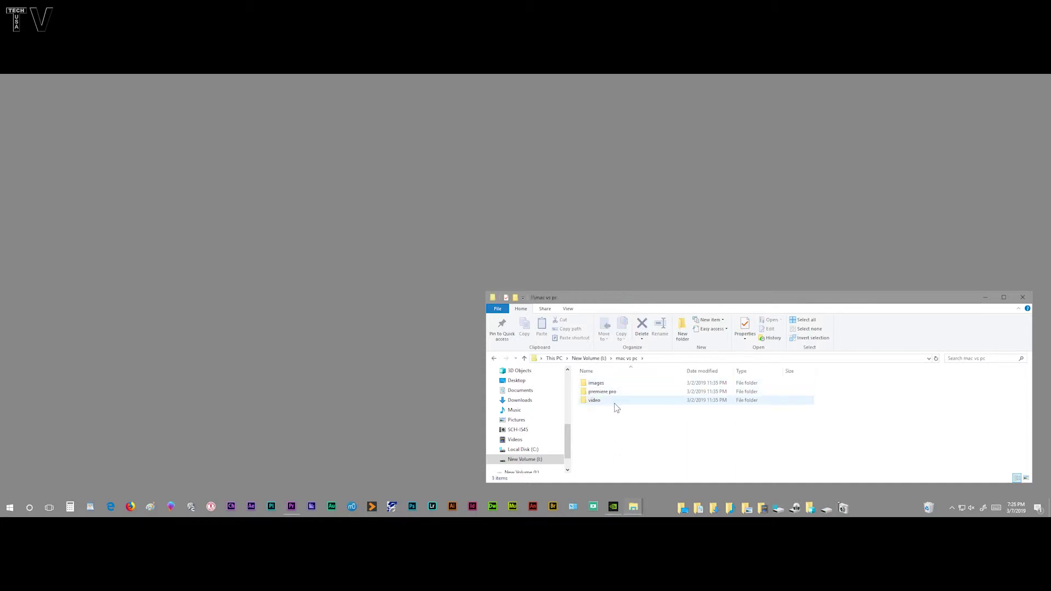
{"action": "double_click", "coordinate": [601, 391]}
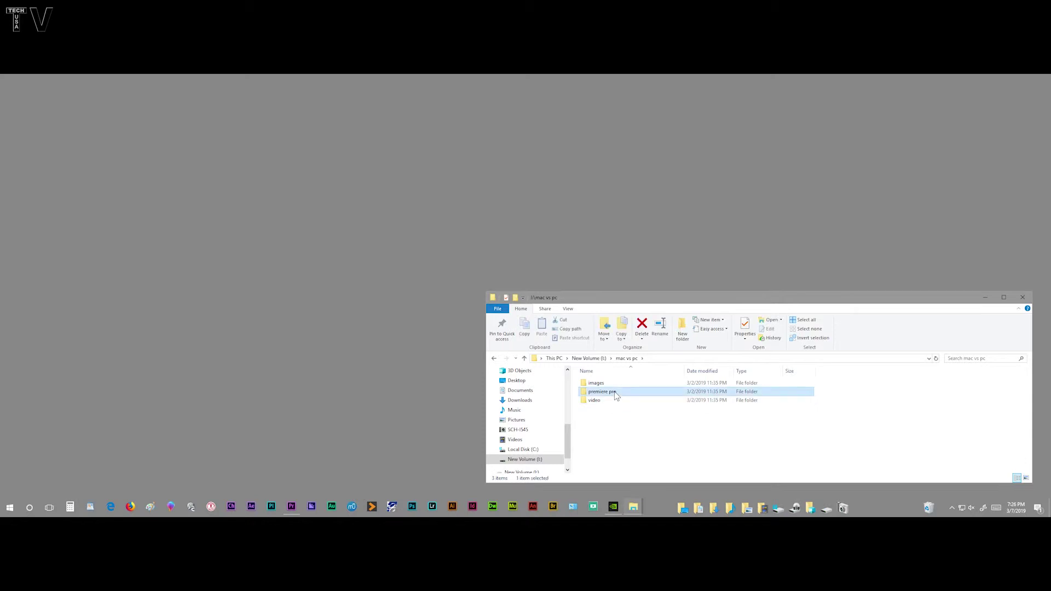
{"action": "left_click", "coordinate": [494, 359]}
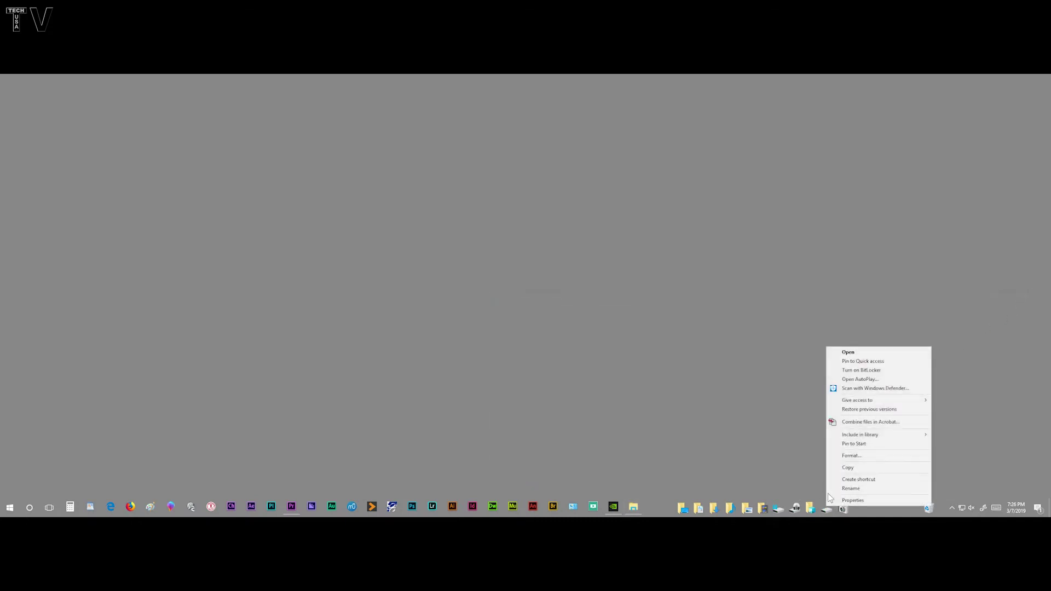
- Check the Format options for the New Volume (I:) external drive
{"action": "left_click", "coordinate": [839, 456]}
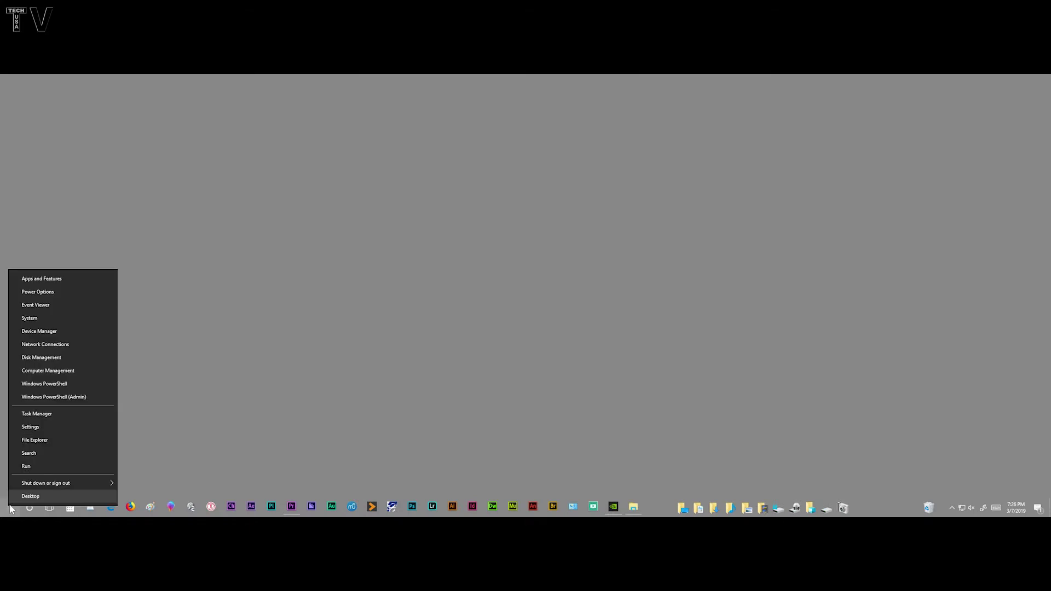
- In Disk Management, inspect New Volume (I:) on Disk 1, a 698.63 GB exFAT partition
{"action": "left_click", "coordinate": [26, 358]}
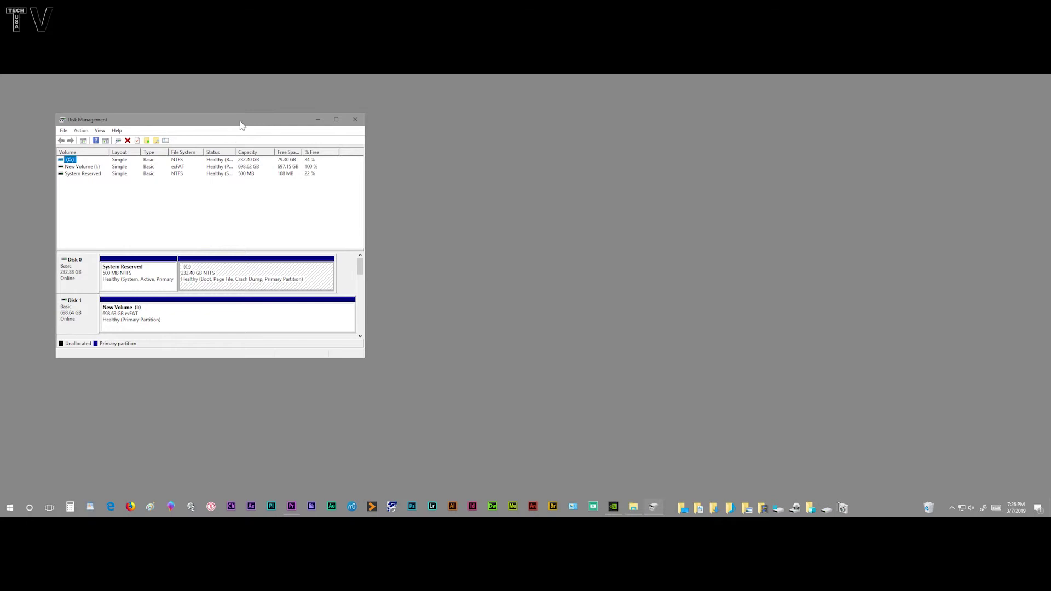
{"action": "right_click", "coordinate": [238, 314]}
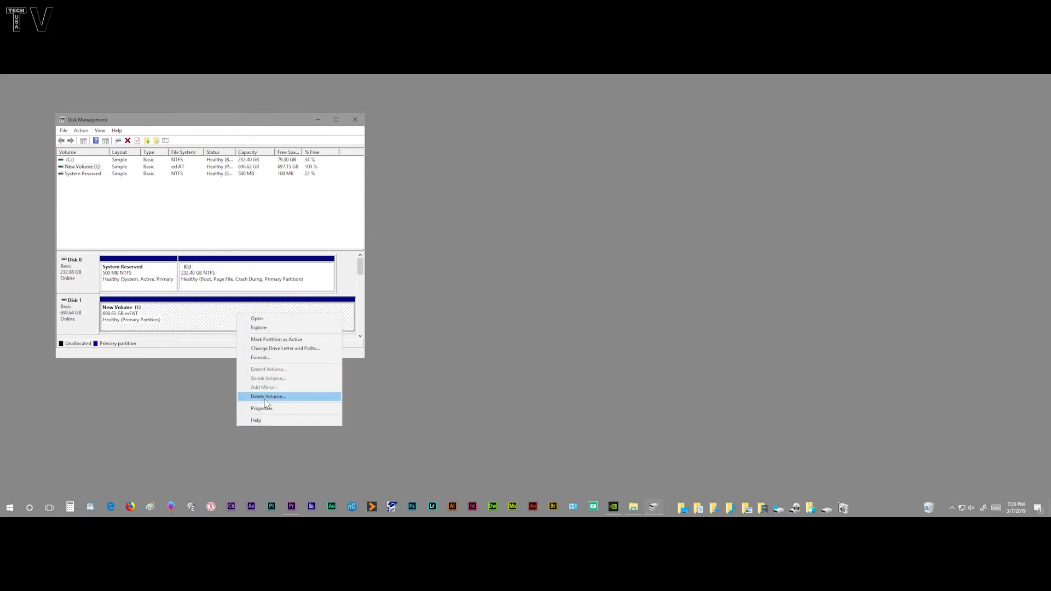